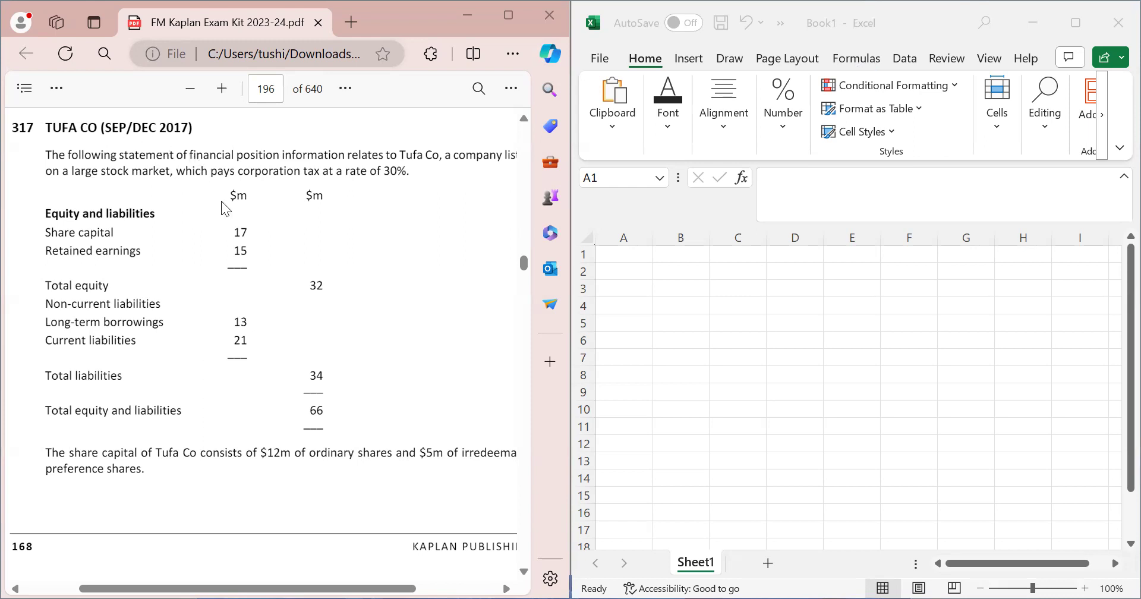
# Step: Scroll the PDF to page 197 to read Tufa Co's dividend history and the Required section
pyautogui.scroll(-3, 250, 272)
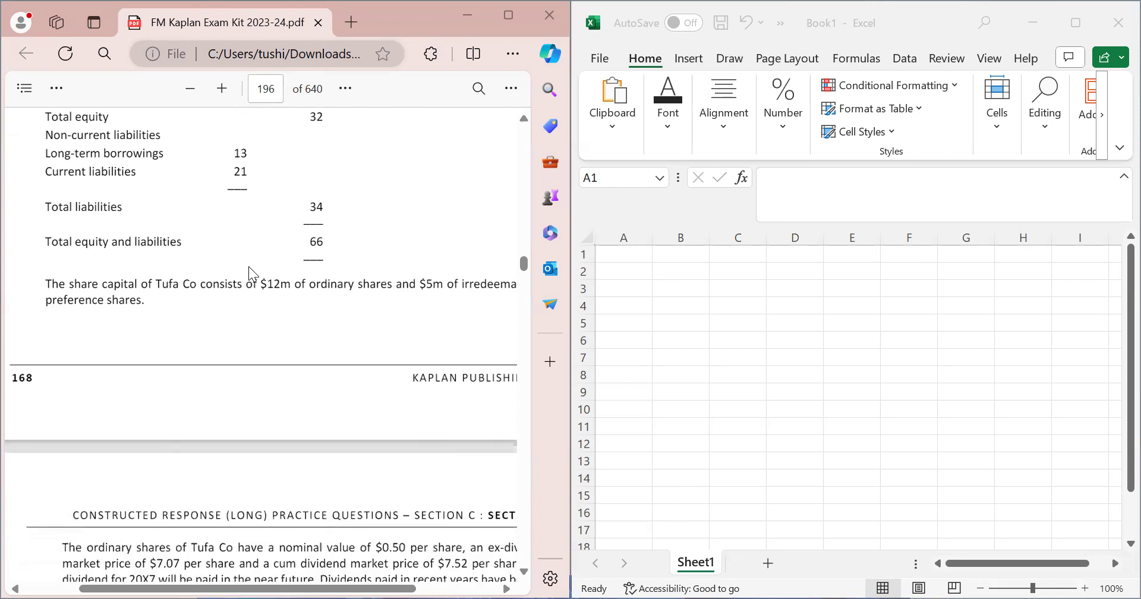
pyautogui.scroll(-6, 249, 272)
pyautogui.hscroll(1, 250, 272)
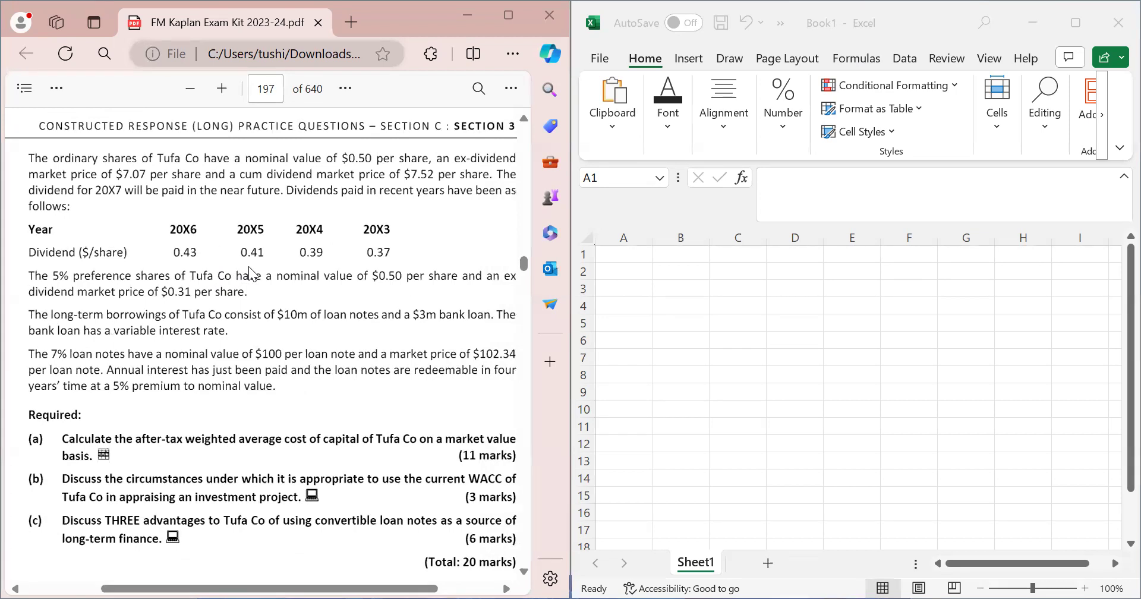
pyautogui.hscroll(2, 249, 267)
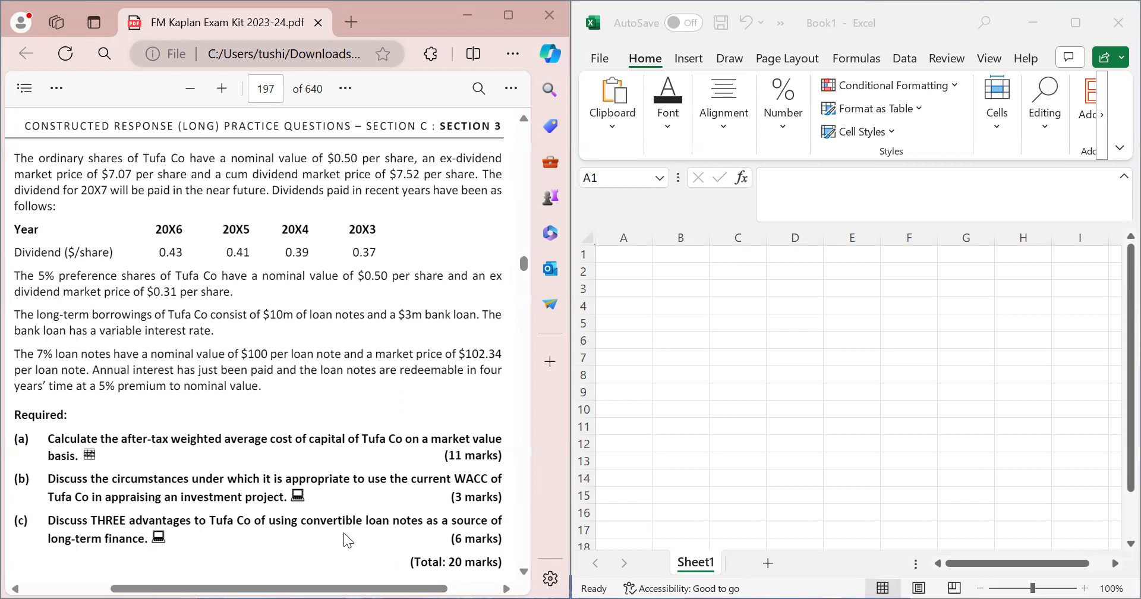
pyautogui.scroll(1, 289, 483)
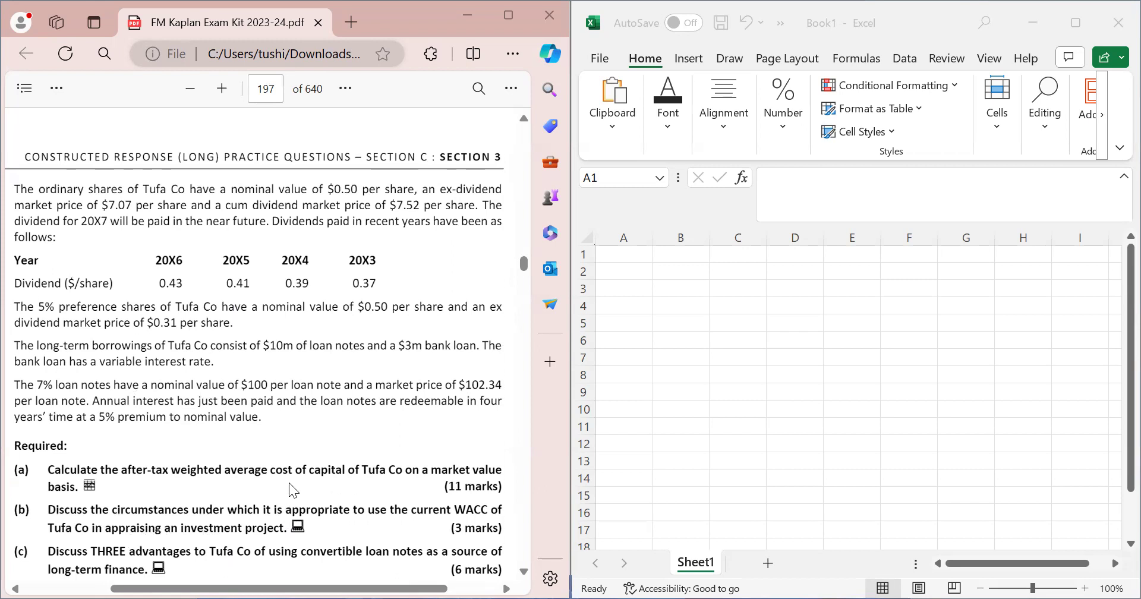
pyautogui.scroll(2, 289, 483)
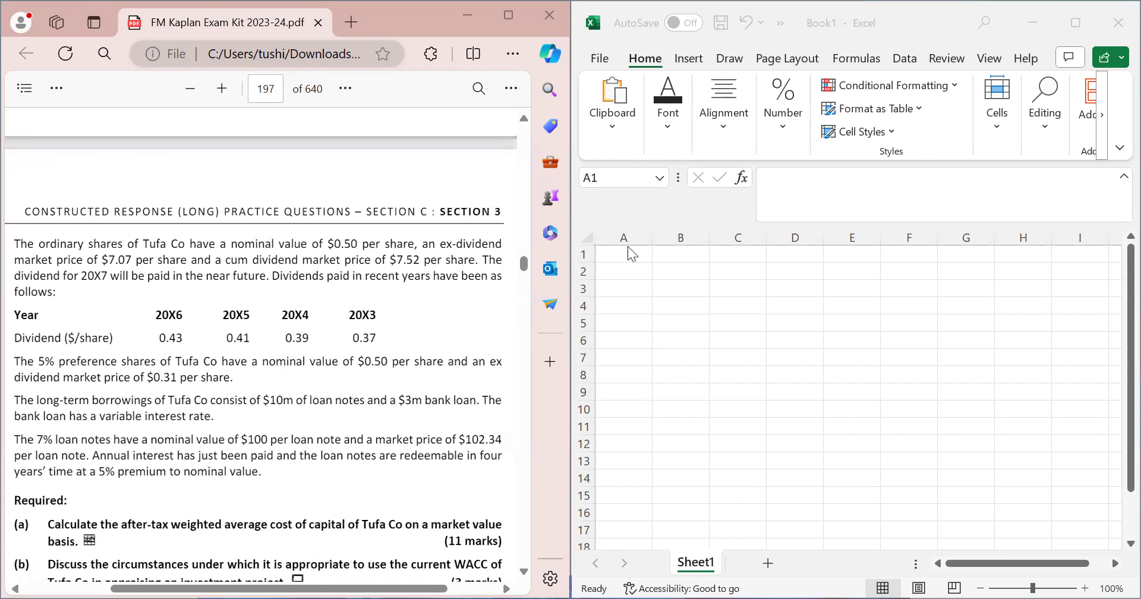
# Step: Enter the headings '(a)' in A1, 'WACC' in A2 and 'Market value basis' in B2
pyautogui.click(628, 249)
pyautogui.write('(a)')
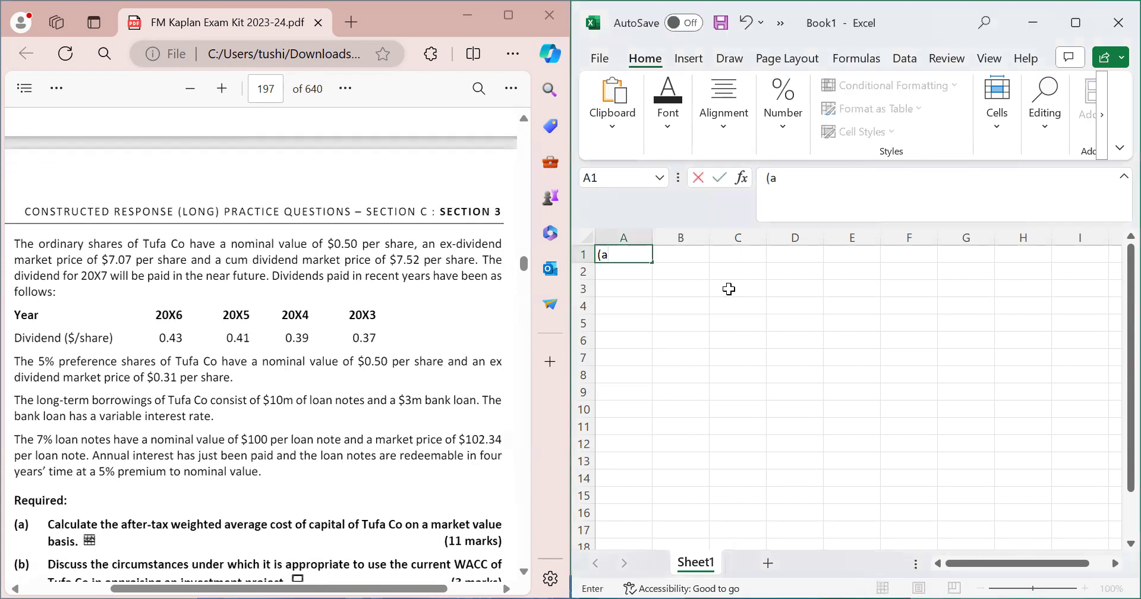
pyautogui.press('Return')
pyautogui.write('WACC')
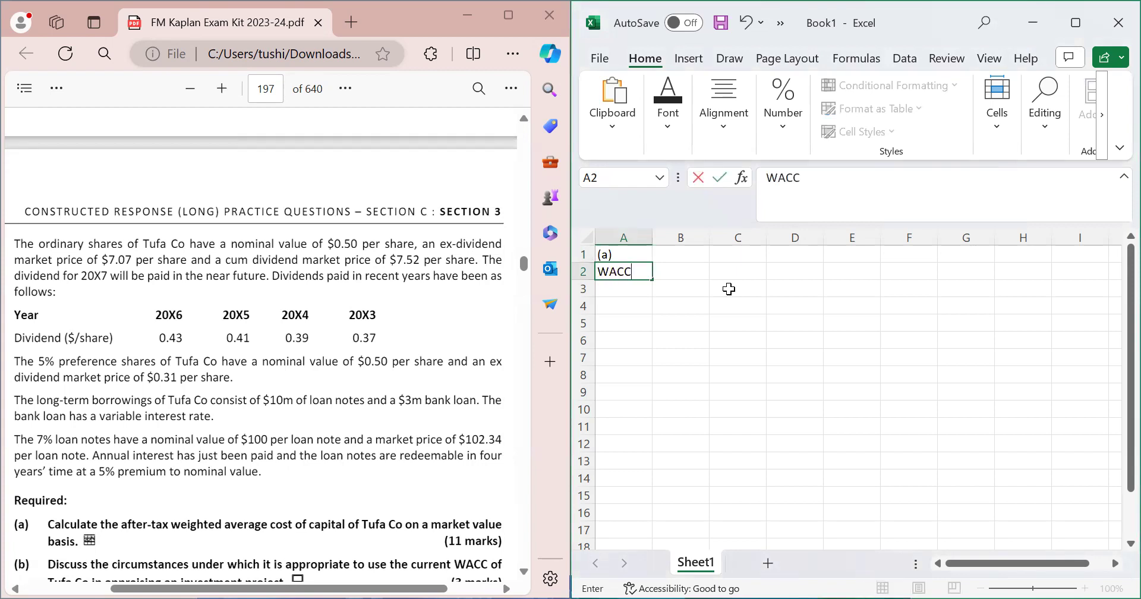
pyautogui.press('Return')
pyautogui.press('Right')
pyautogui.press('Up')
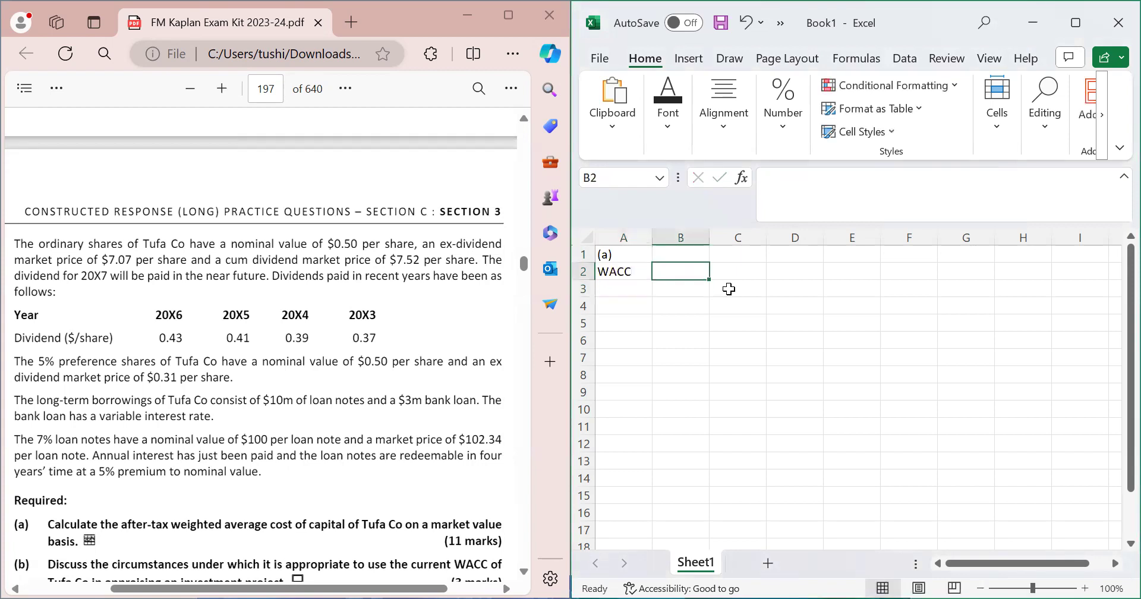
pyautogui.write('Market value basis')
pyautogui.press('Return')
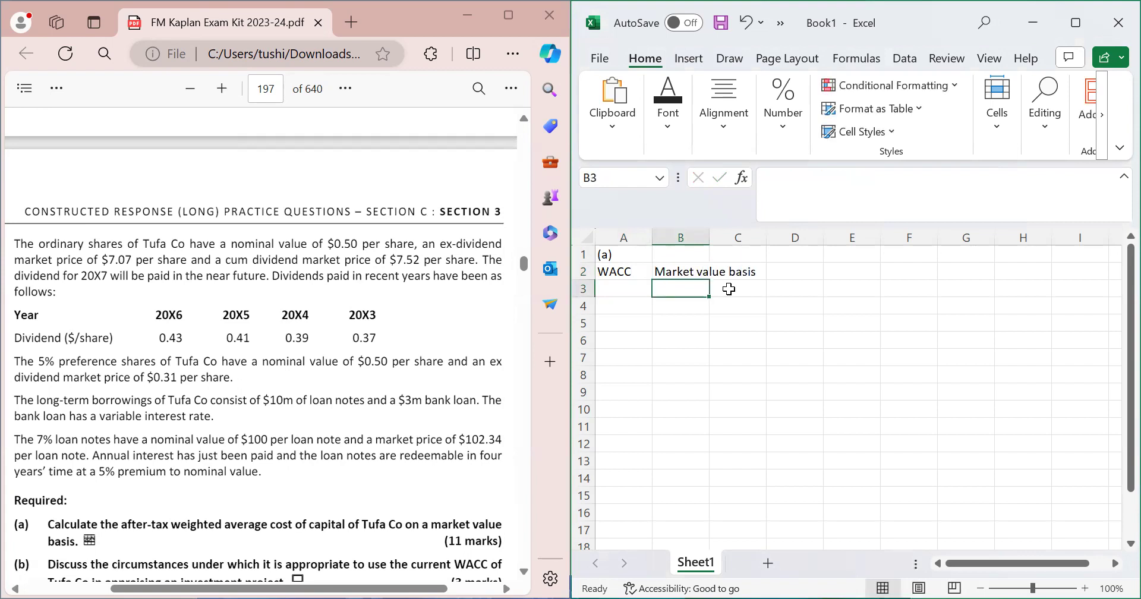
# Step: Scroll the PDF back to page 196 to review Tufa Co's statement of financial position and tax rate
pyautogui.scroll(4, 274, 287)
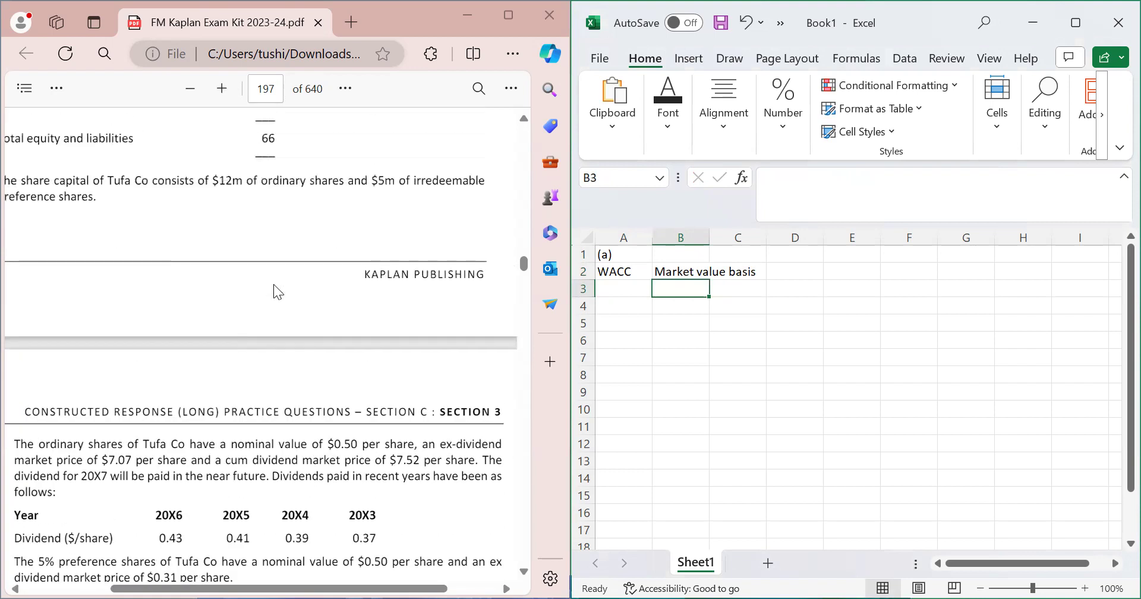
pyautogui.scroll(4, 275, 287)
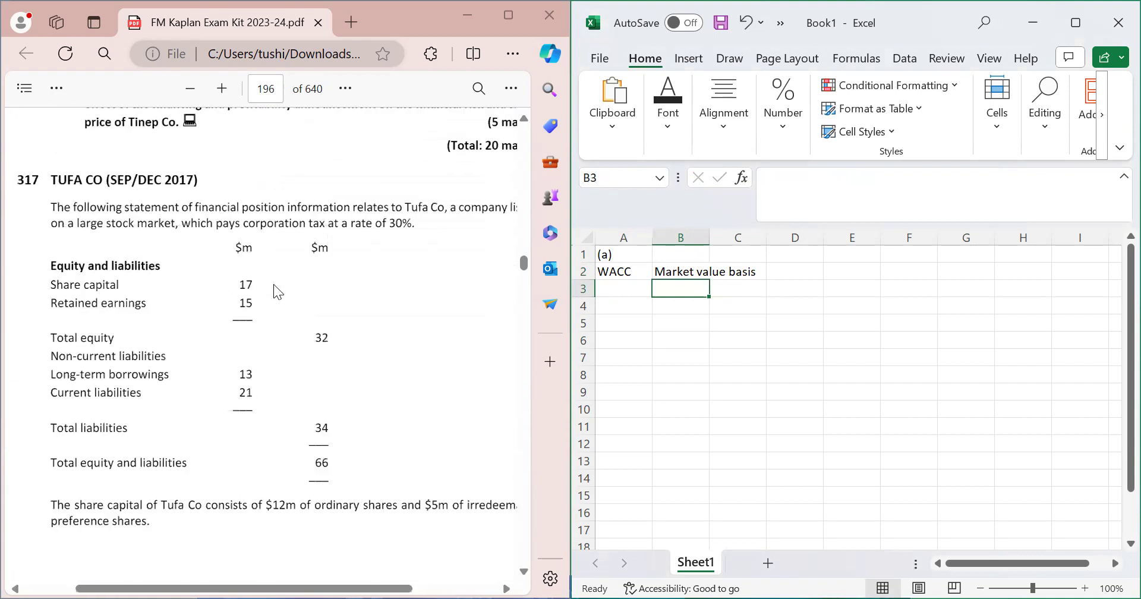
pyautogui.hscroll(1, 274, 286)
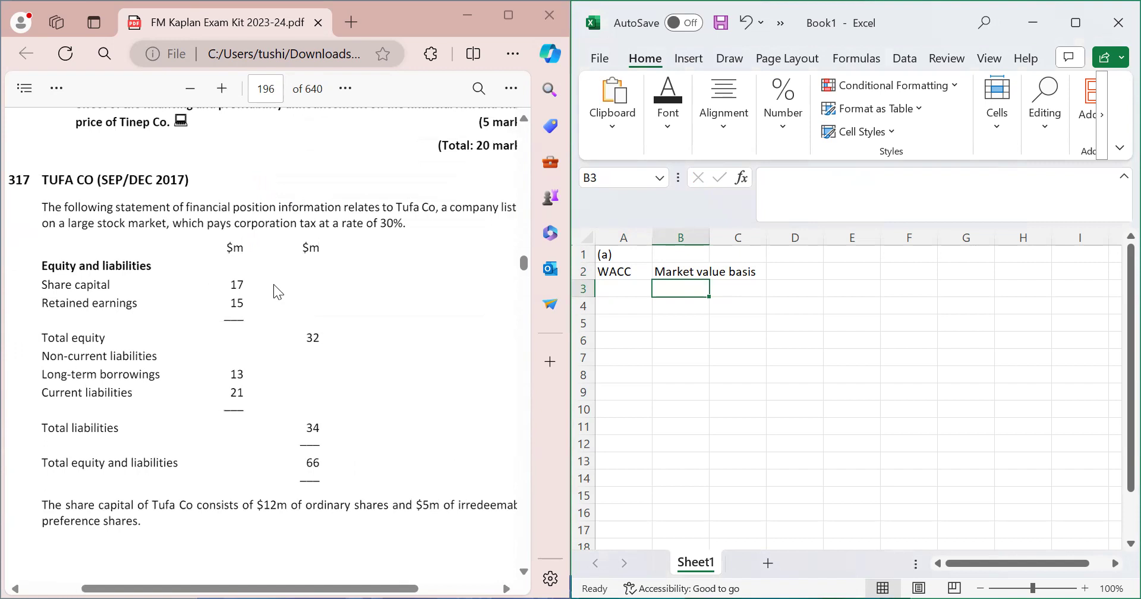
pyautogui.hscroll(3, 274, 285)
pyautogui.hscroll(-2, 274, 286)
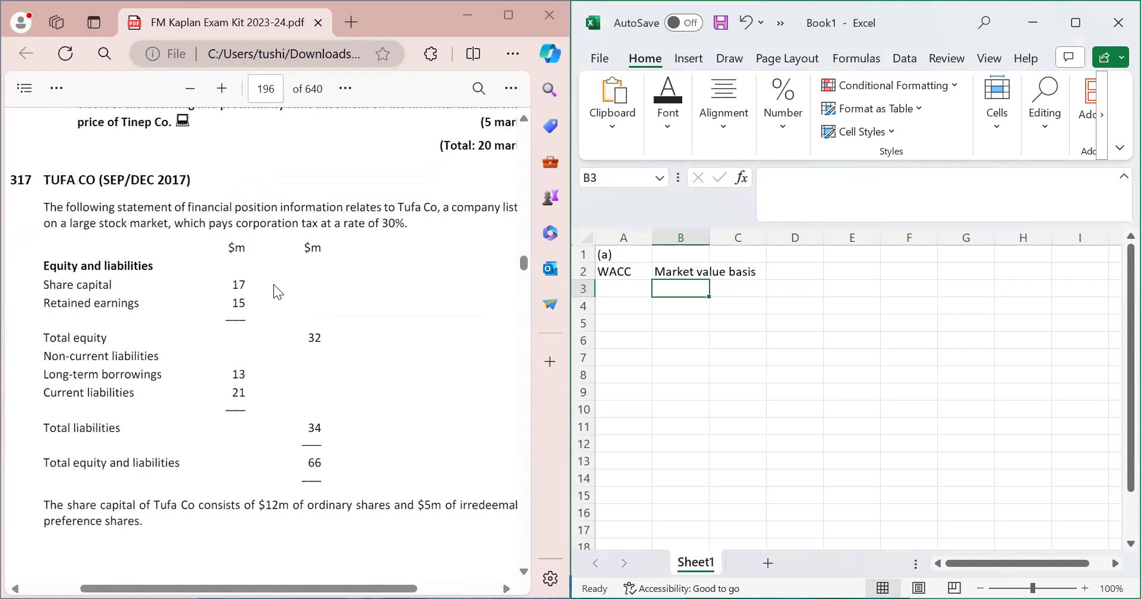
pyautogui.hscroll(1, 274, 285)
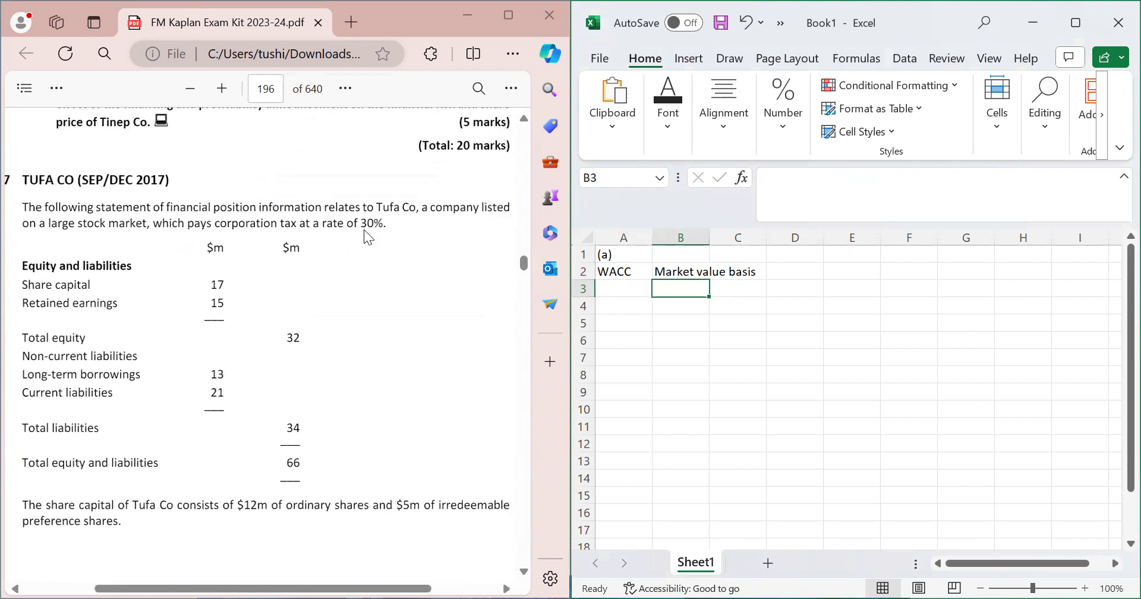
pyautogui.scroll(-3, 344, 292)
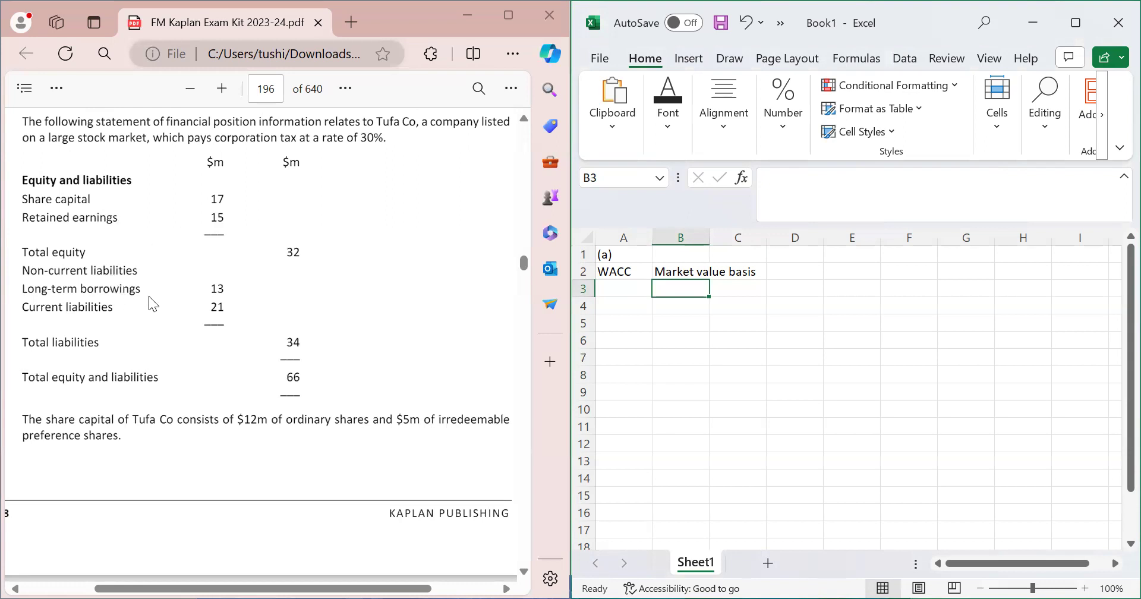
pyautogui.scroll(-3, 150, 297)
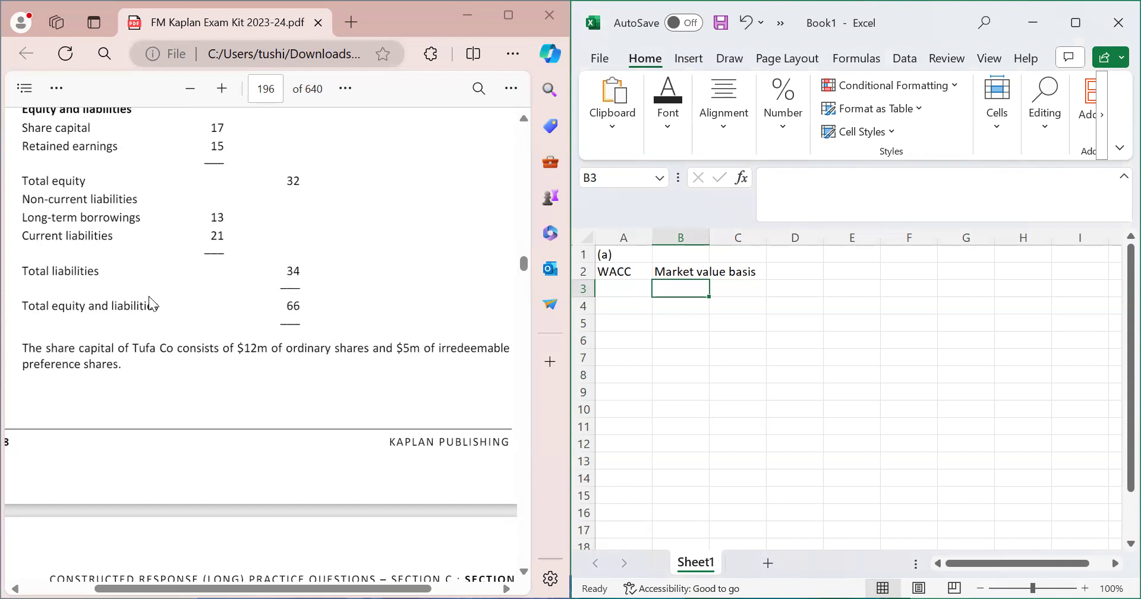
pyautogui.scroll(-2, 149, 297)
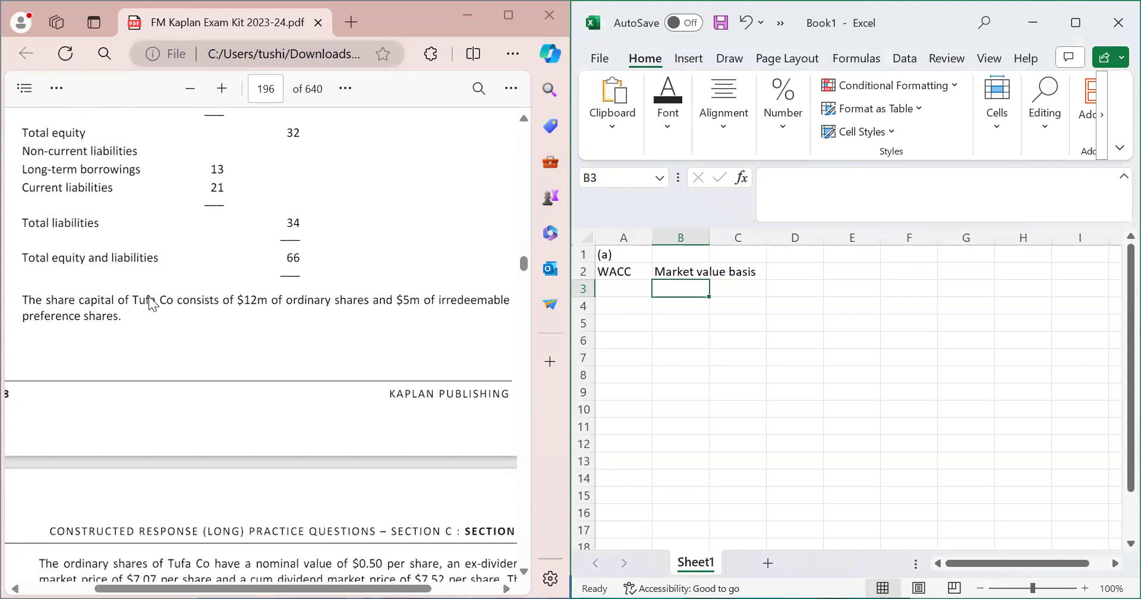
pyautogui.scroll(-2, 152, 304)
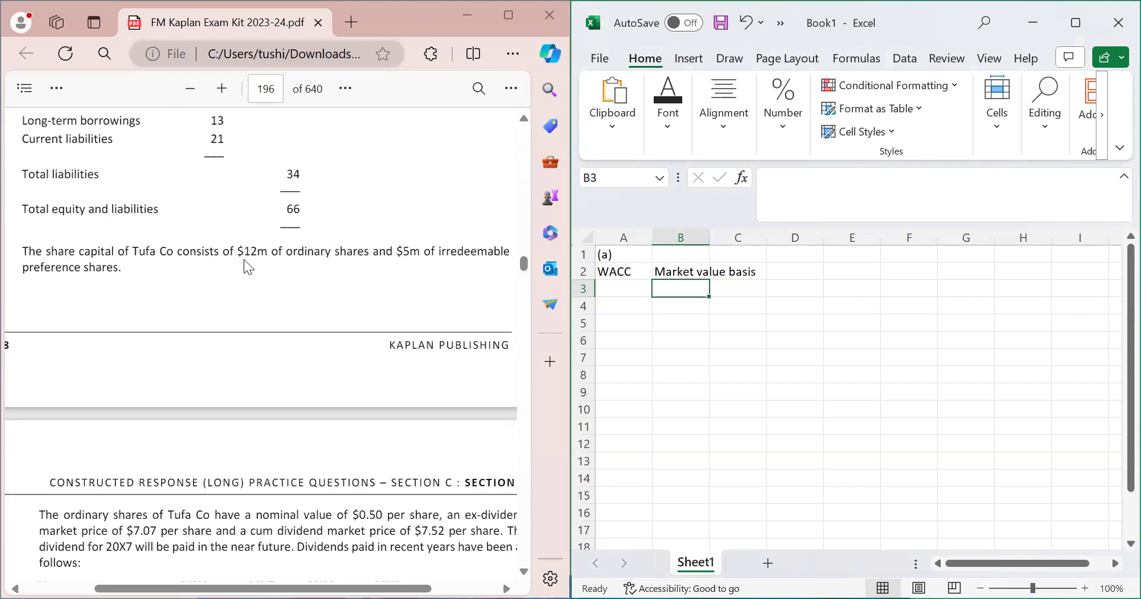
pyautogui.hscroll(2, 341, 291)
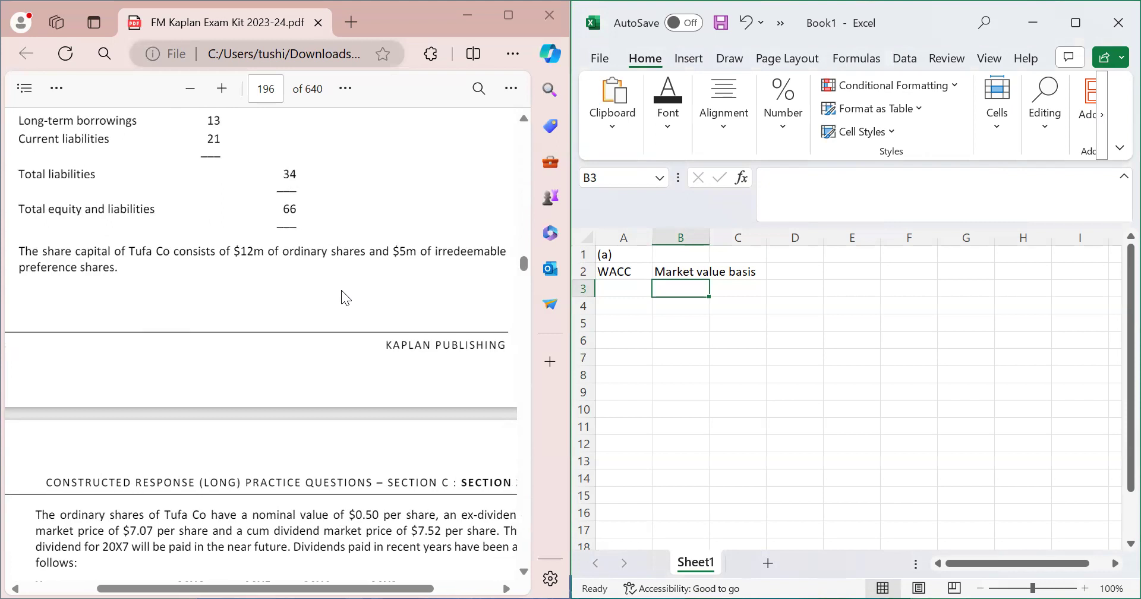
pyautogui.hscroll(-1, 341, 290)
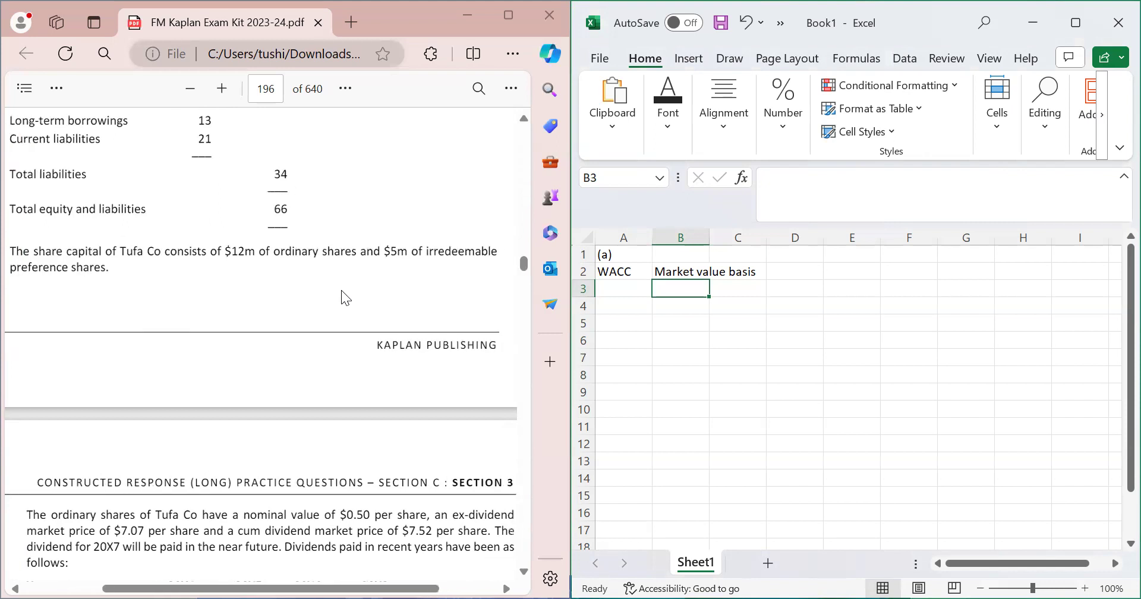
pyautogui.scroll(3, 342, 292)
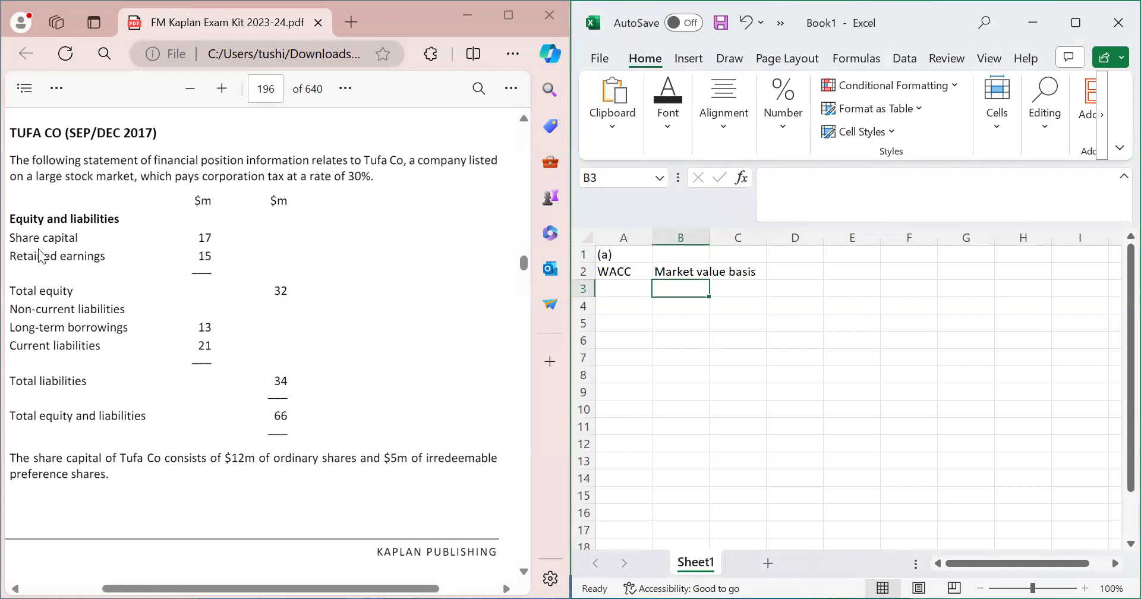
# Step: Scroll the PDF to page 197's share prices, dividend history, preference shares and 7% loan note terms
pyautogui.scroll(-7, 227, 440)
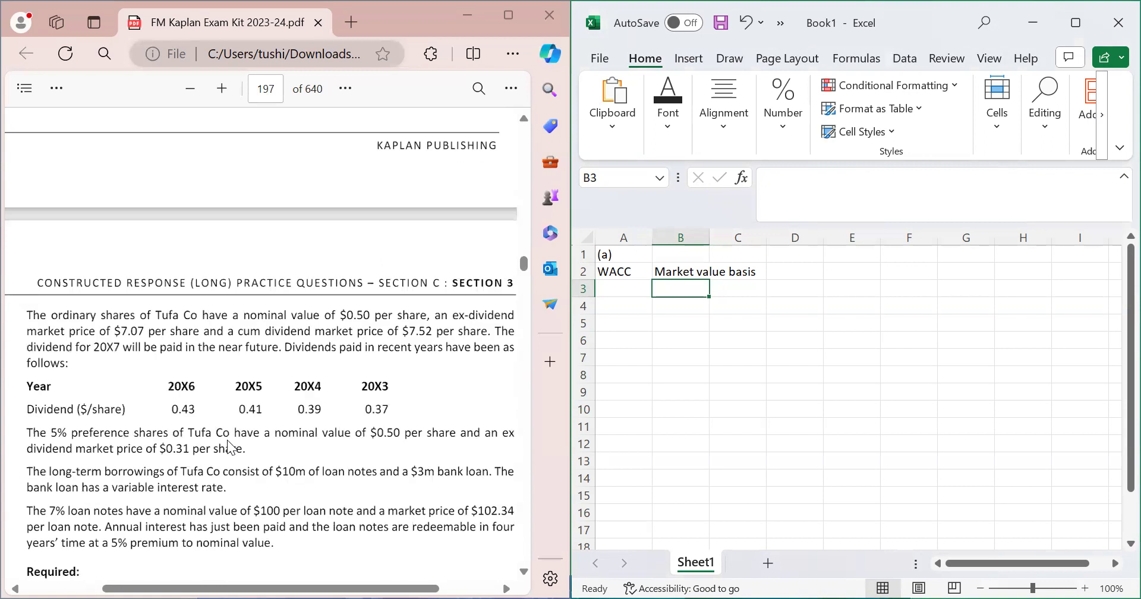
pyautogui.scroll(-1, 227, 441)
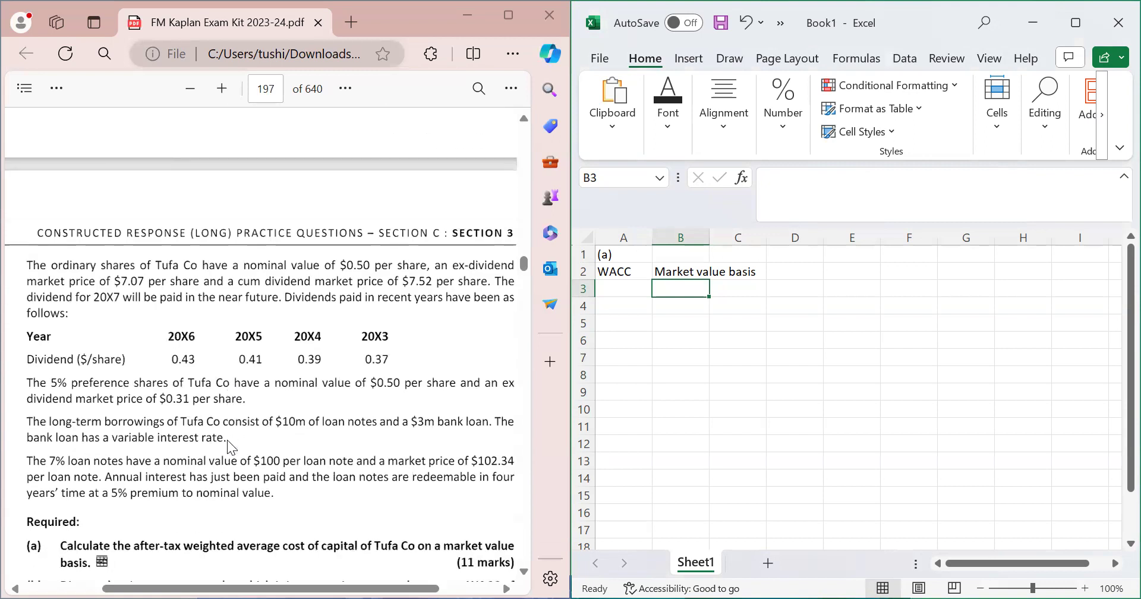
pyautogui.hscroll(1, 227, 439)
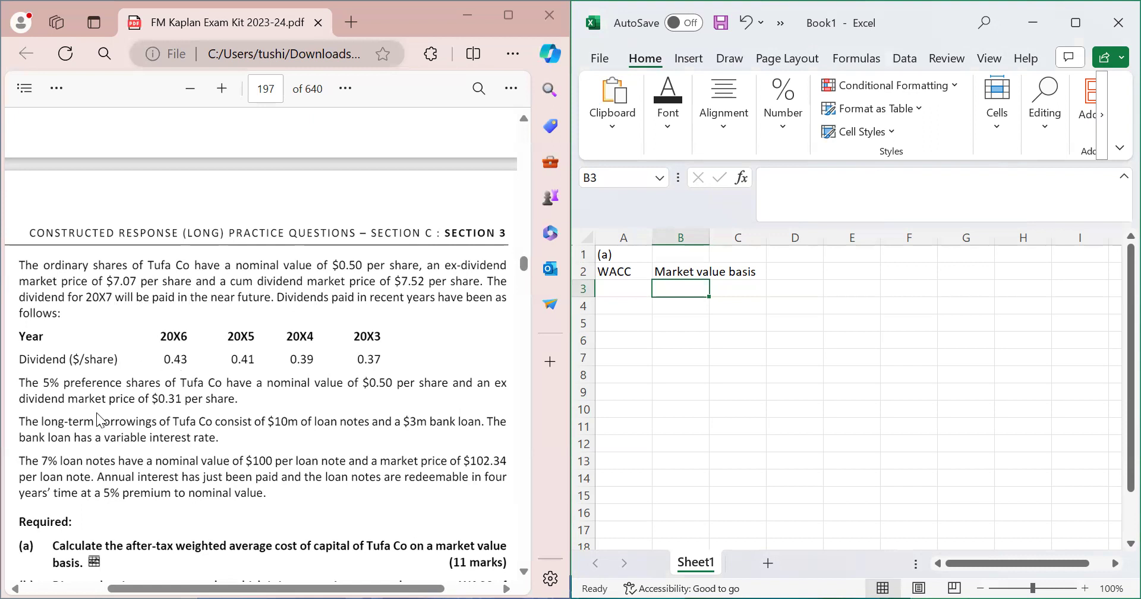
pyautogui.scroll(-1, 95, 414)
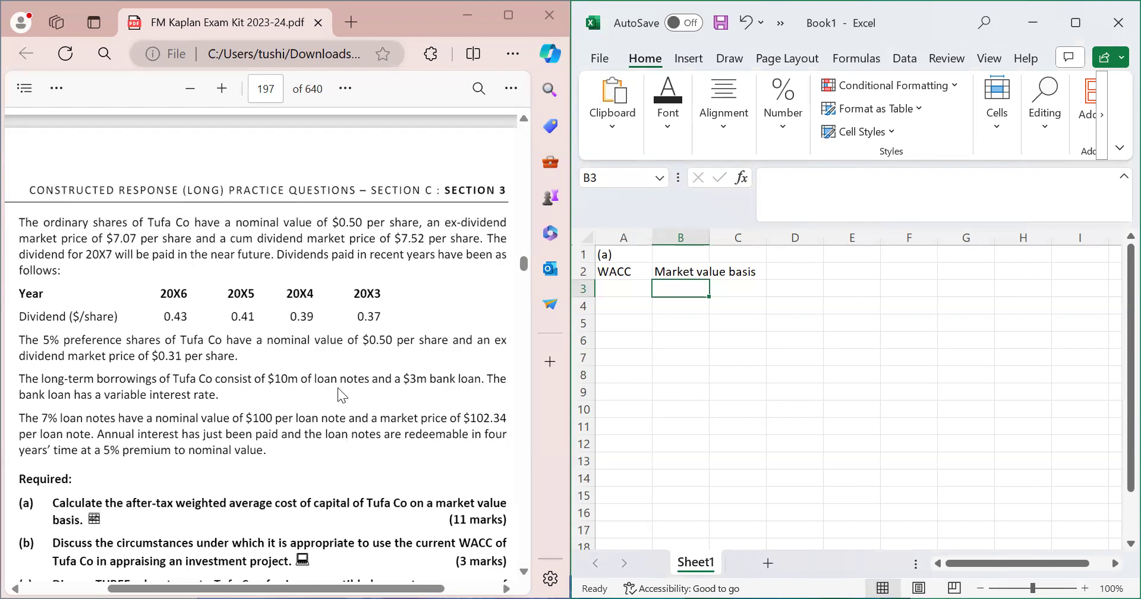
pyautogui.scroll(7, 339, 393)
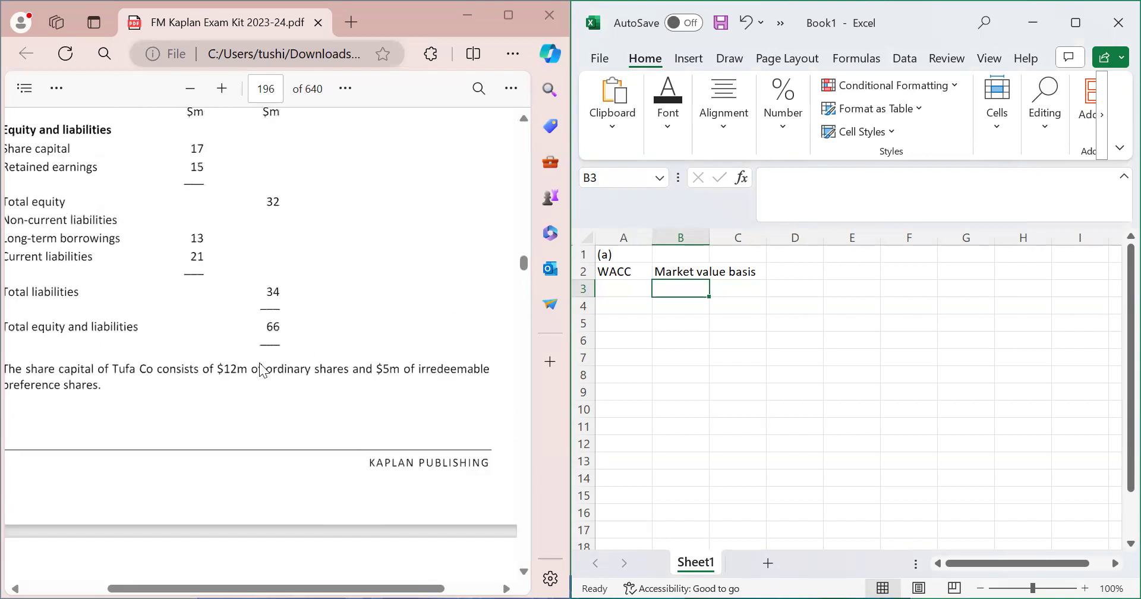
pyautogui.scroll(-6, 265, 381)
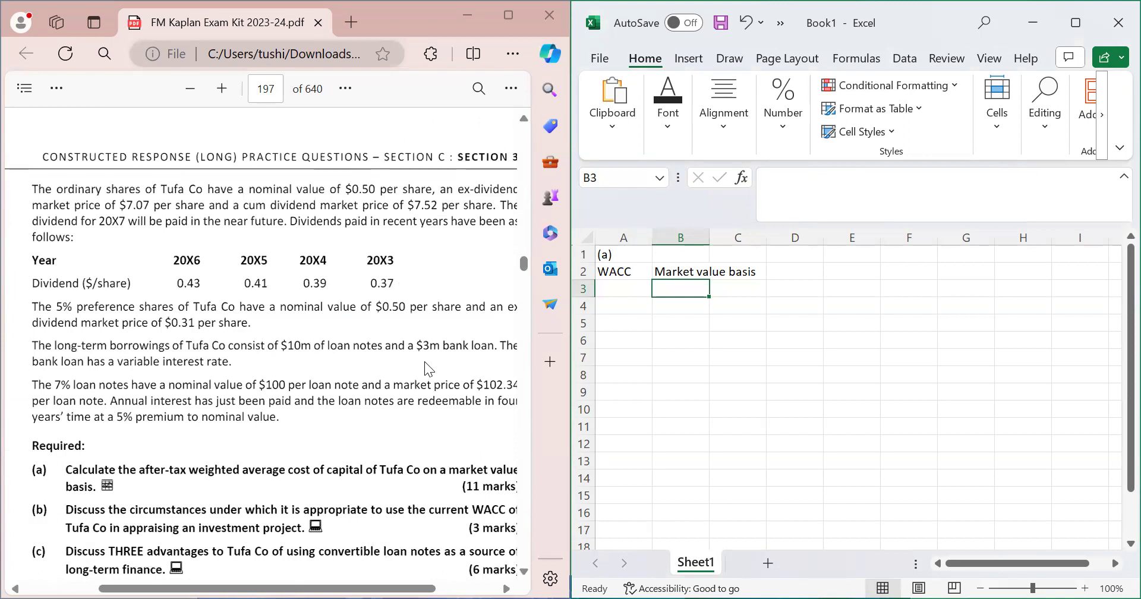
pyautogui.scroll(-1, 424, 361)
pyautogui.hscroll(1, 424, 361)
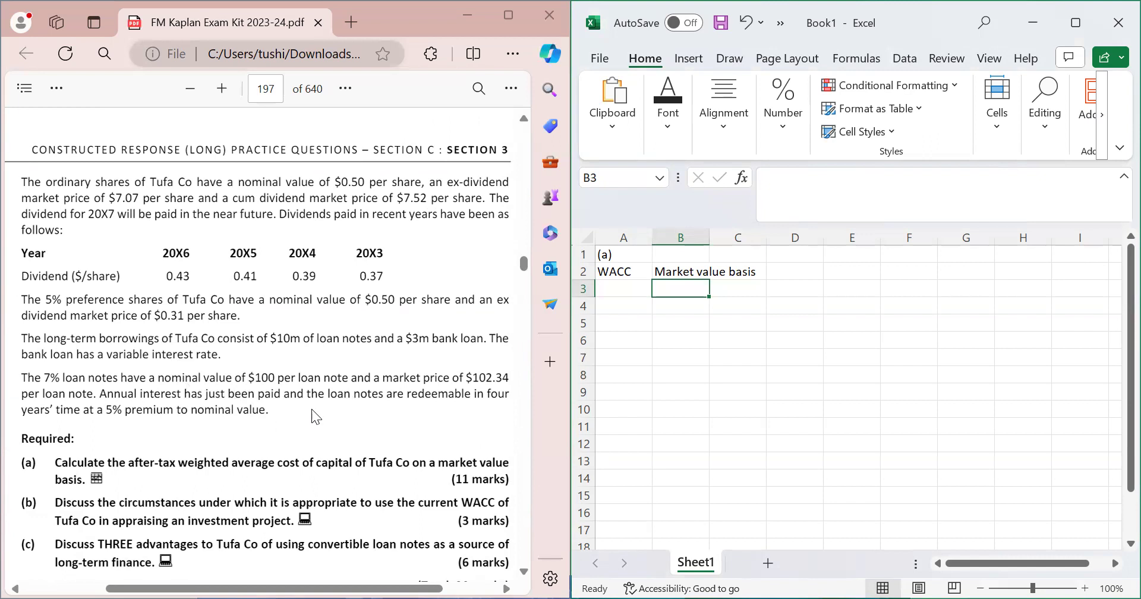
# Step: Enter 'Ordinary shares', 'Preference shares' and 'Loan notes - redeemable' in A5 to A7
pyautogui.click(625, 322)
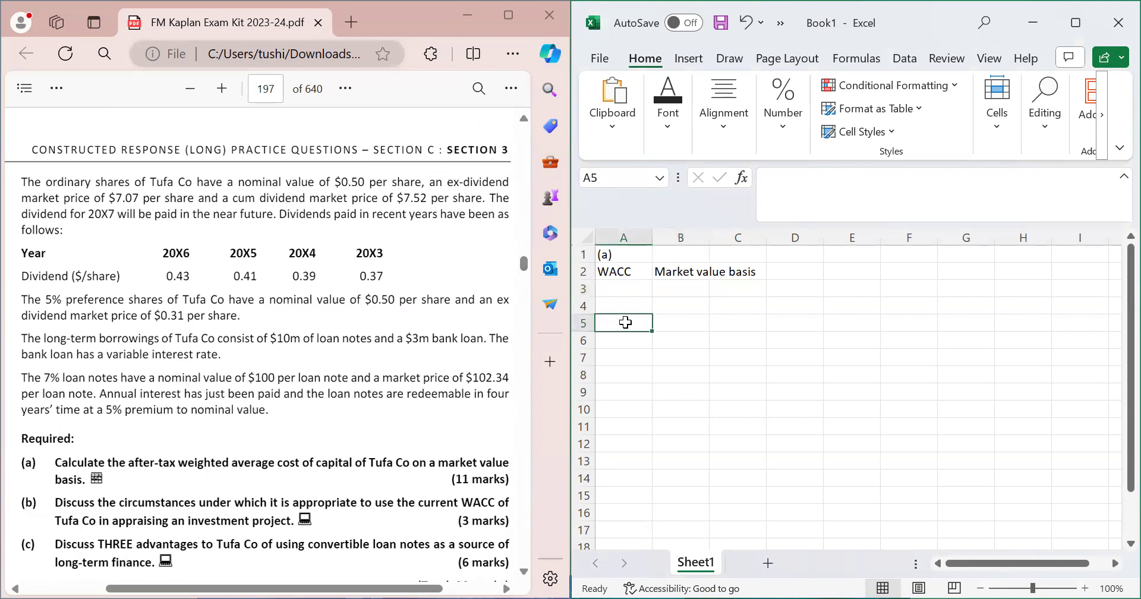
pyautogui.write('O')
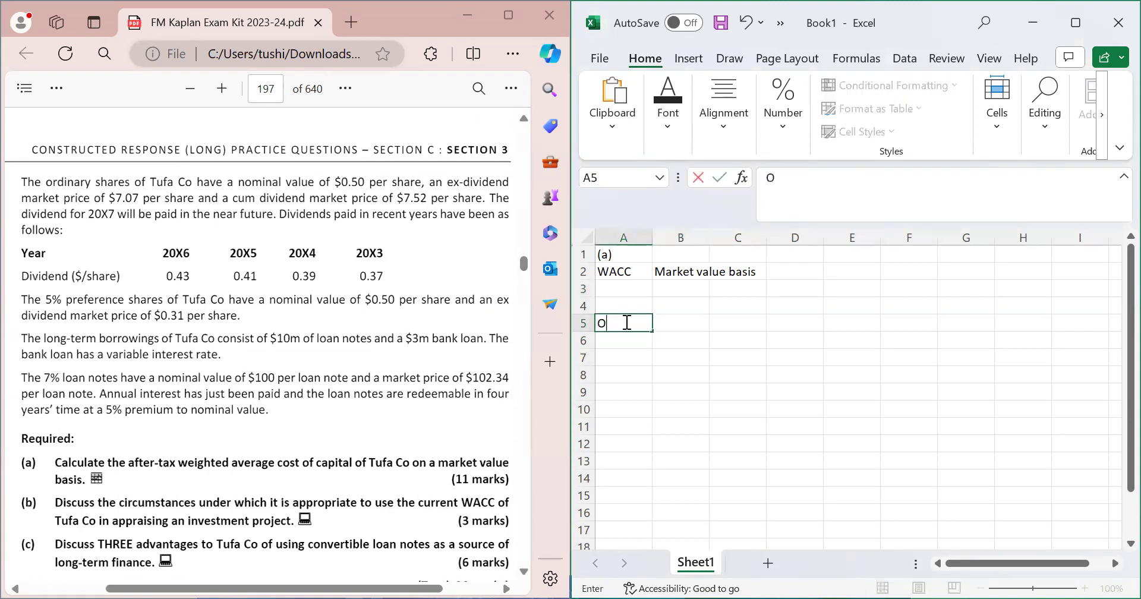
pyautogui.write('rdinary shares')
pyautogui.press('Return')
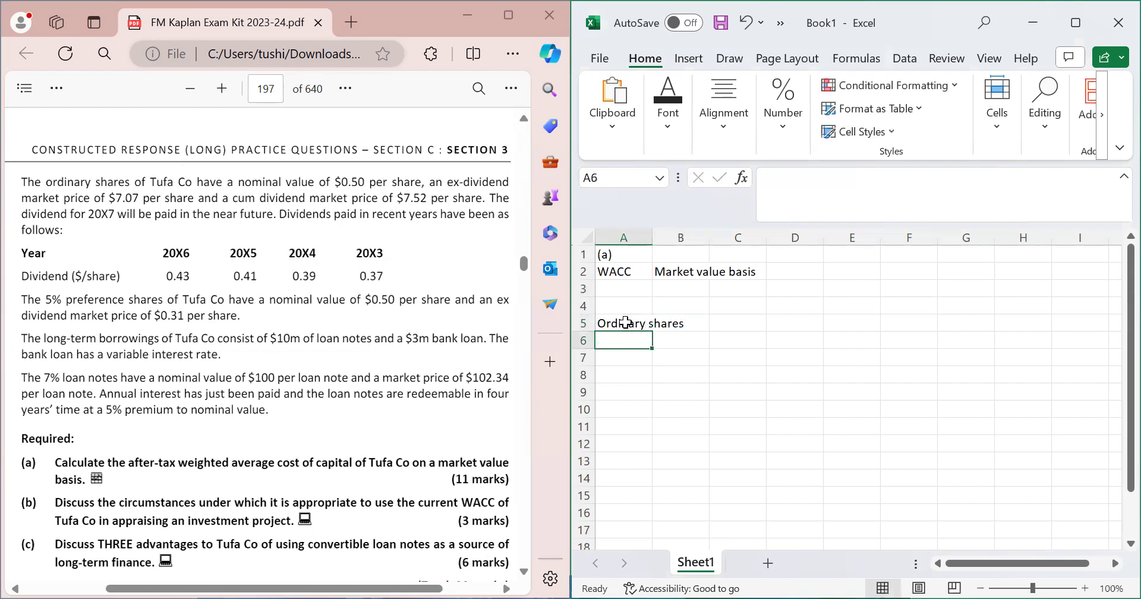
pyautogui.write('Preference share')
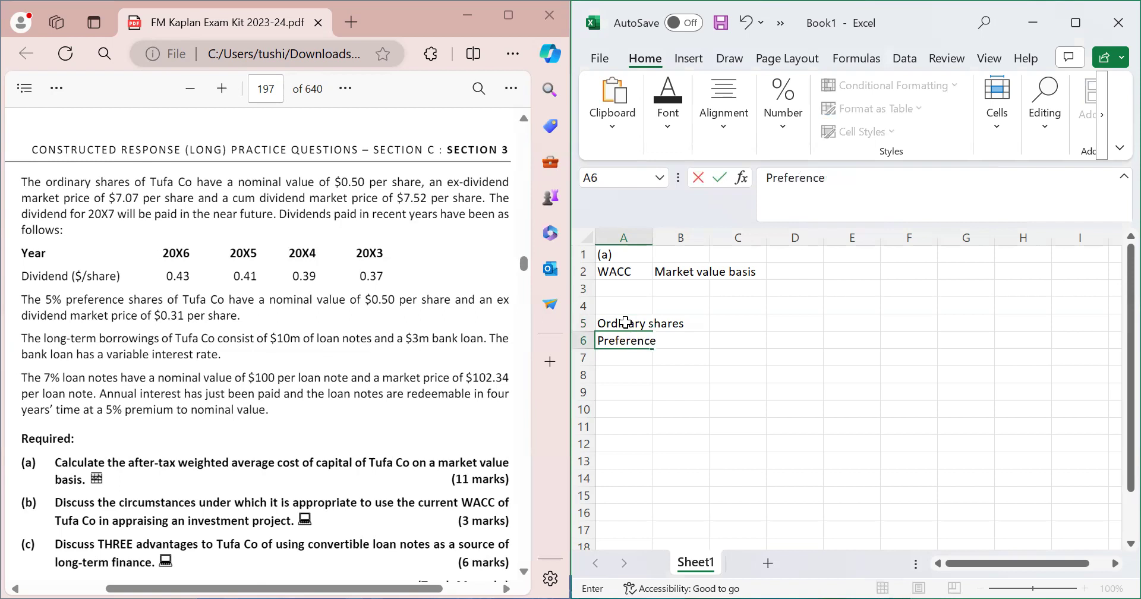
pyautogui.press('BackSpace')
pyautogui.write('es')
pyautogui.press('Return')
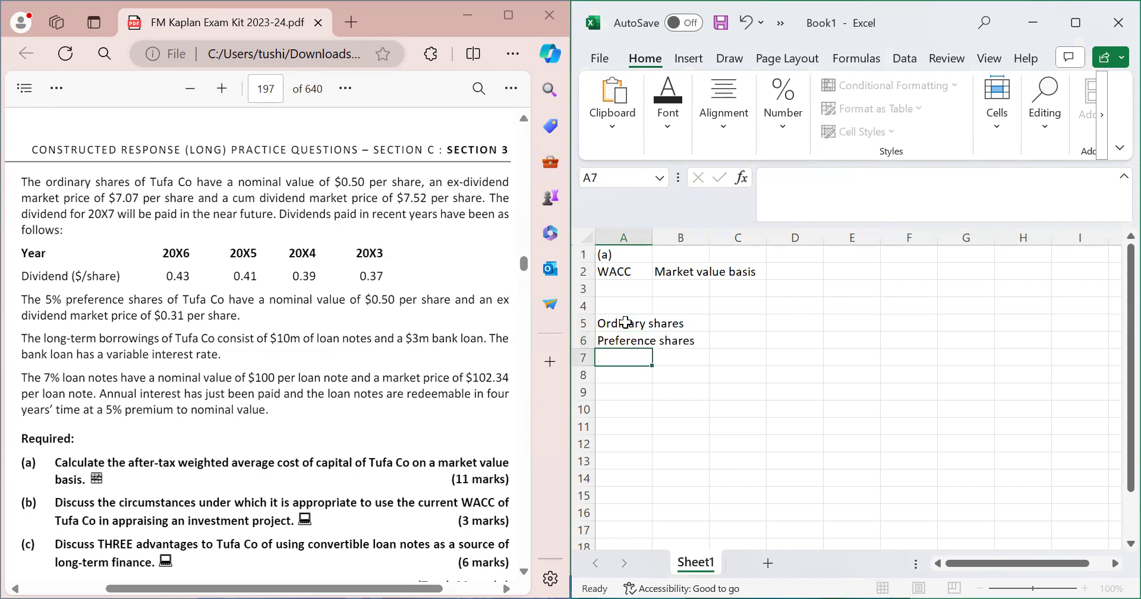
pyautogui.write('Loan notes')
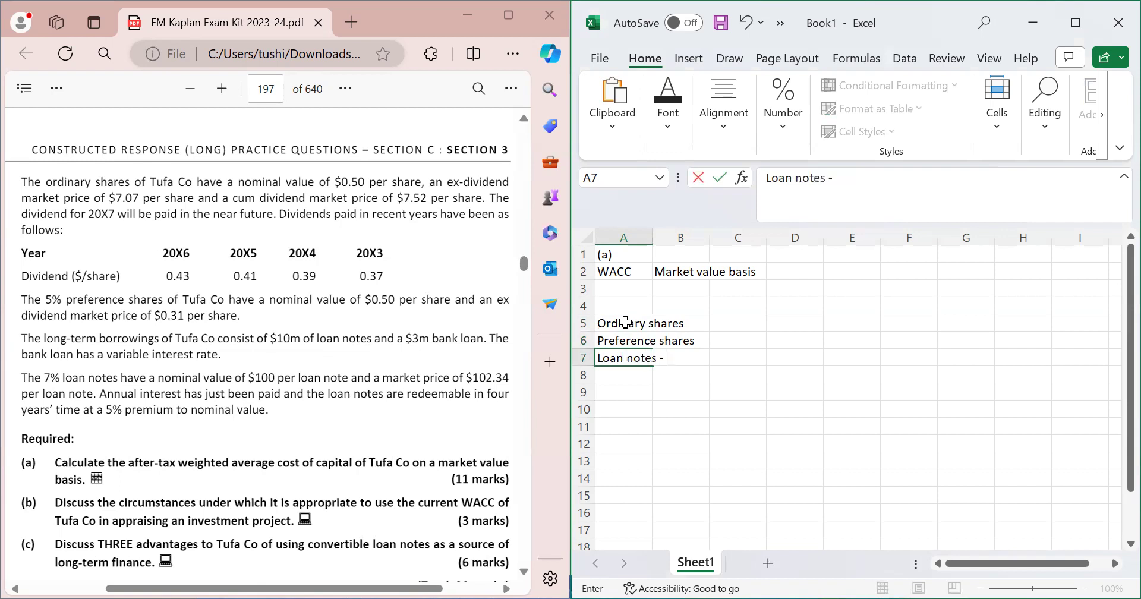
pyautogui.write(' - redeemable')
pyautogui.press('Return')
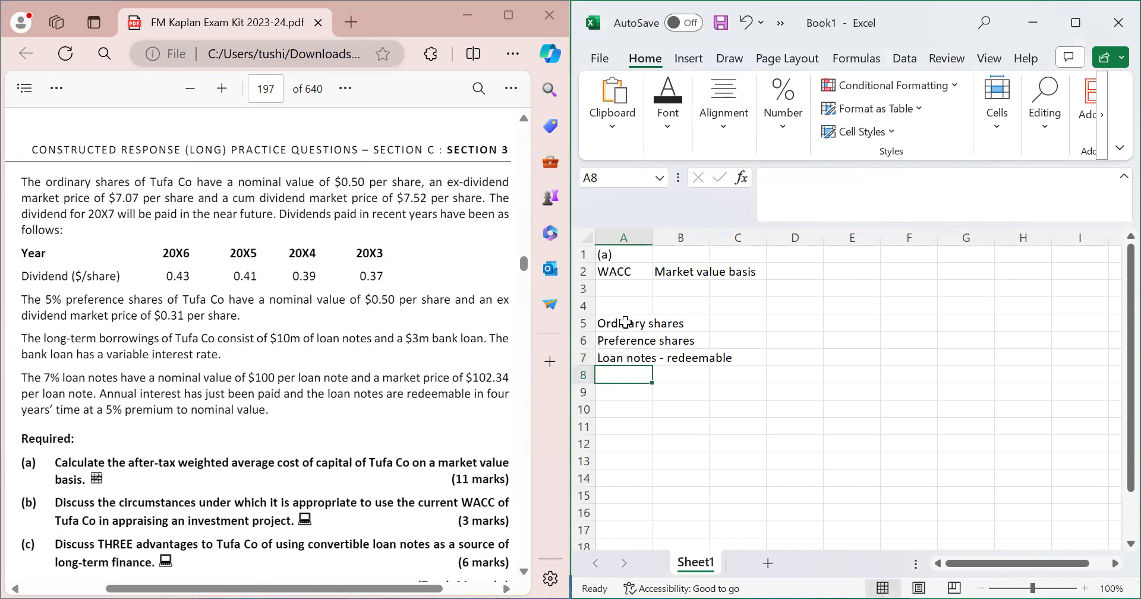
# Step: Append ' - irredeemable' to the preference shares label in A6 and add 'Bank loan' in A8
pyautogui.click(626, 341)
pyautogui.click(890, 178)
pyautogui.write('- ')
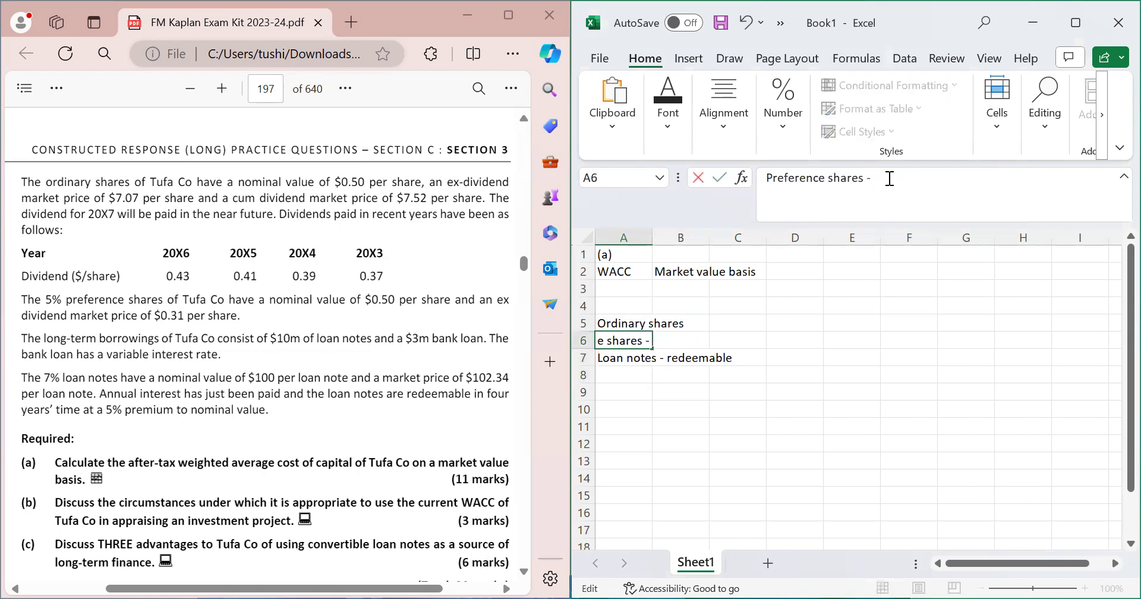
pyautogui.write('irredeemabl')
pyautogui.write('e')
pyautogui.press('Return')
pyautogui.press('Return')
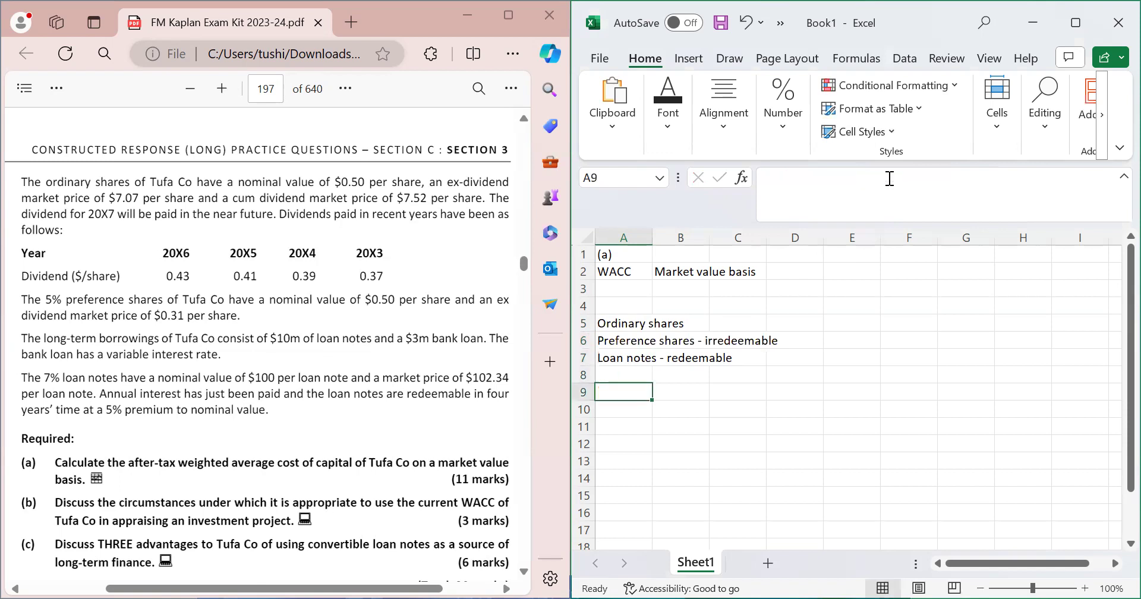
pyautogui.write('Bank loan')
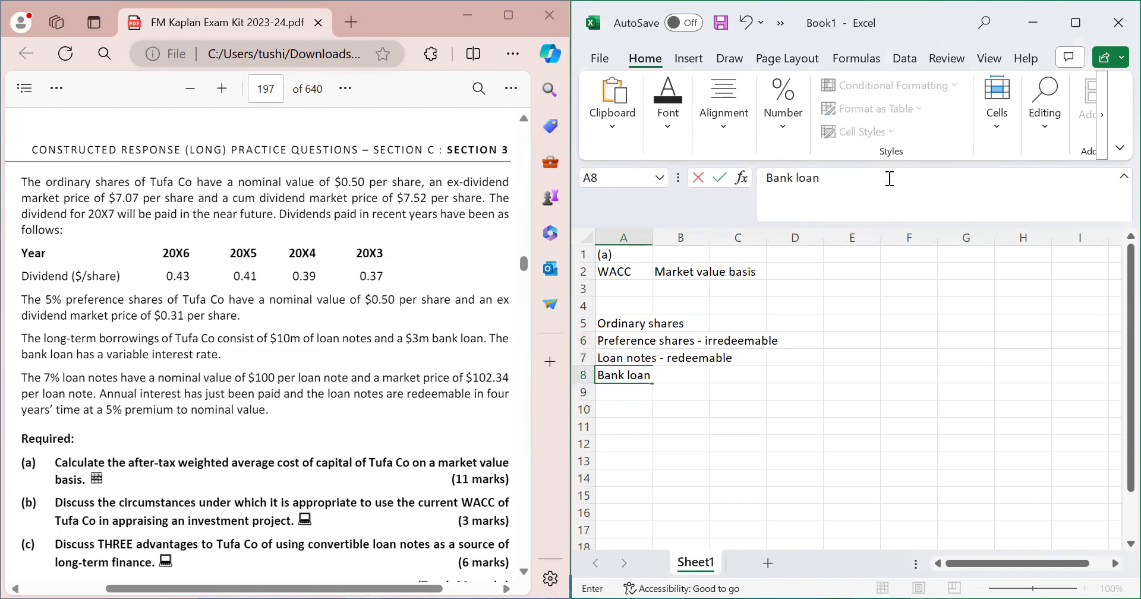
pyautogui.press('Return')
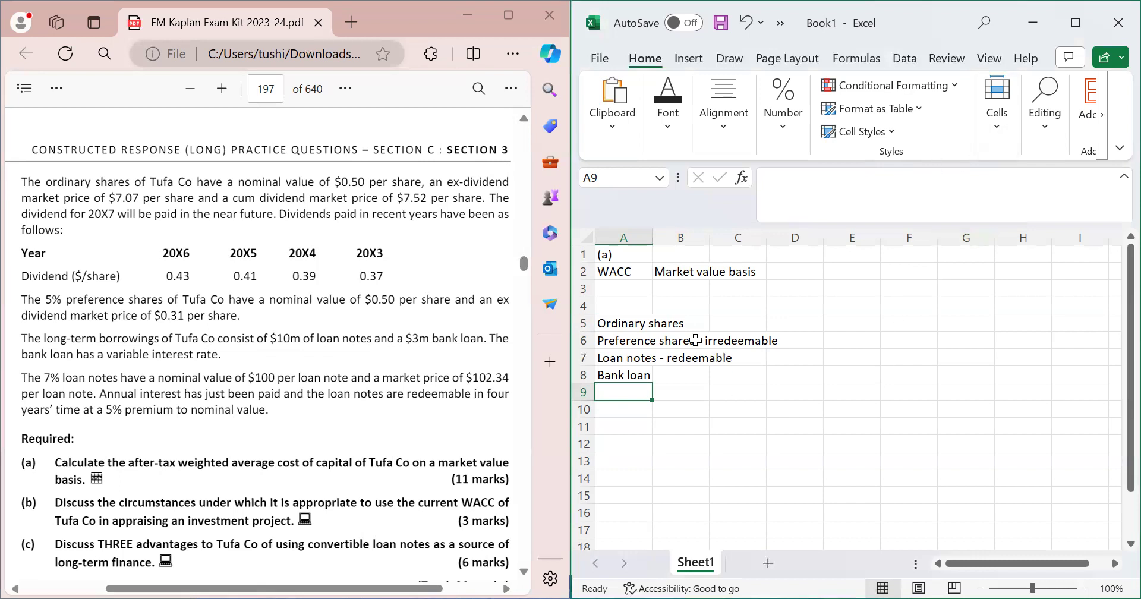
pyautogui.click(629, 326)
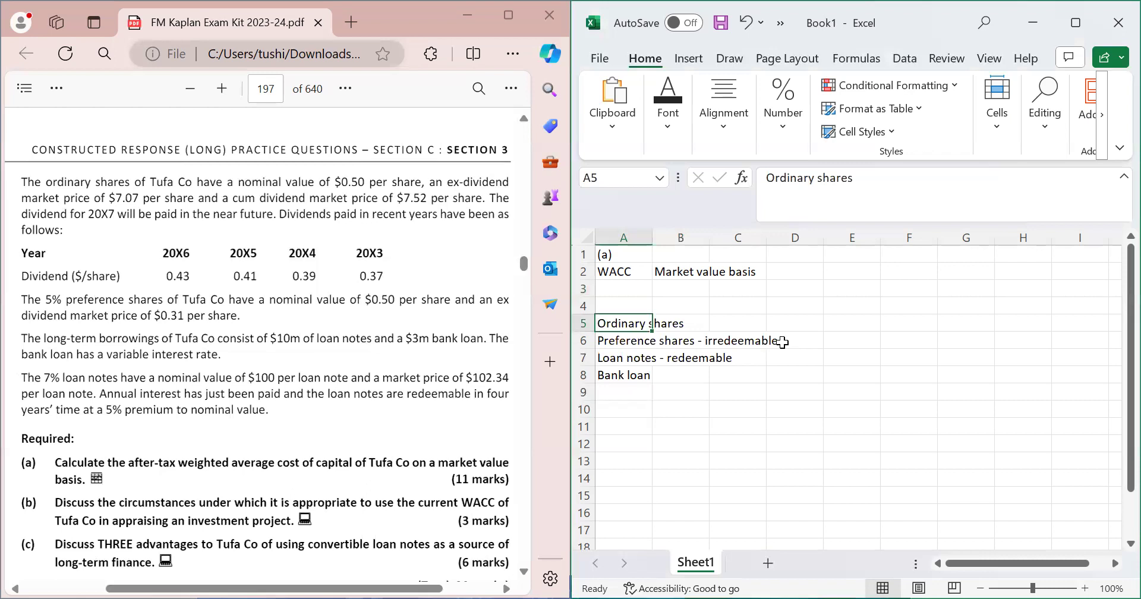
# Step: Enter D0 in A11 with =7.52-7.07 in B11, giving 0.45
pyautogui.click(641, 422)
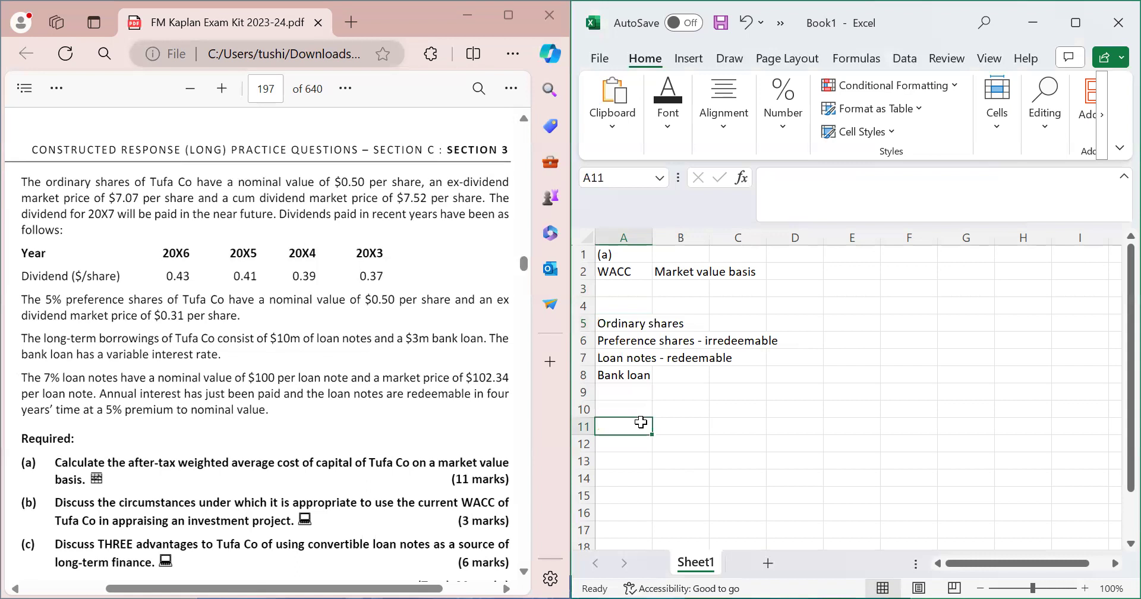
pyautogui.write('D0')
pyautogui.press('Tab')
pyautogui.write('=')
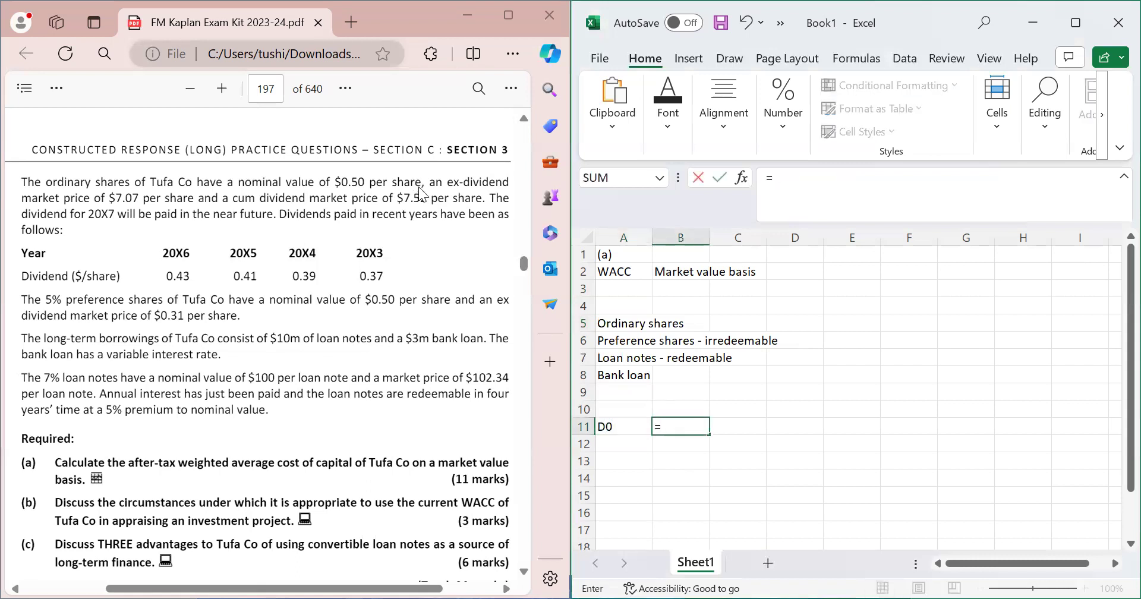
pyautogui.write('7.52-7.07')
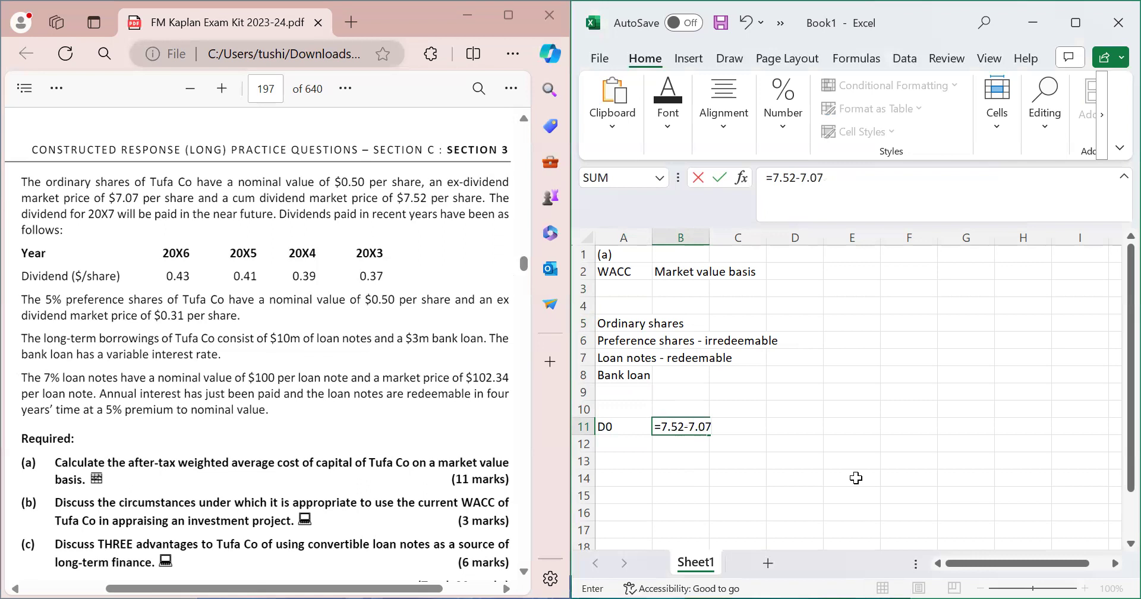
pyautogui.press('Return')
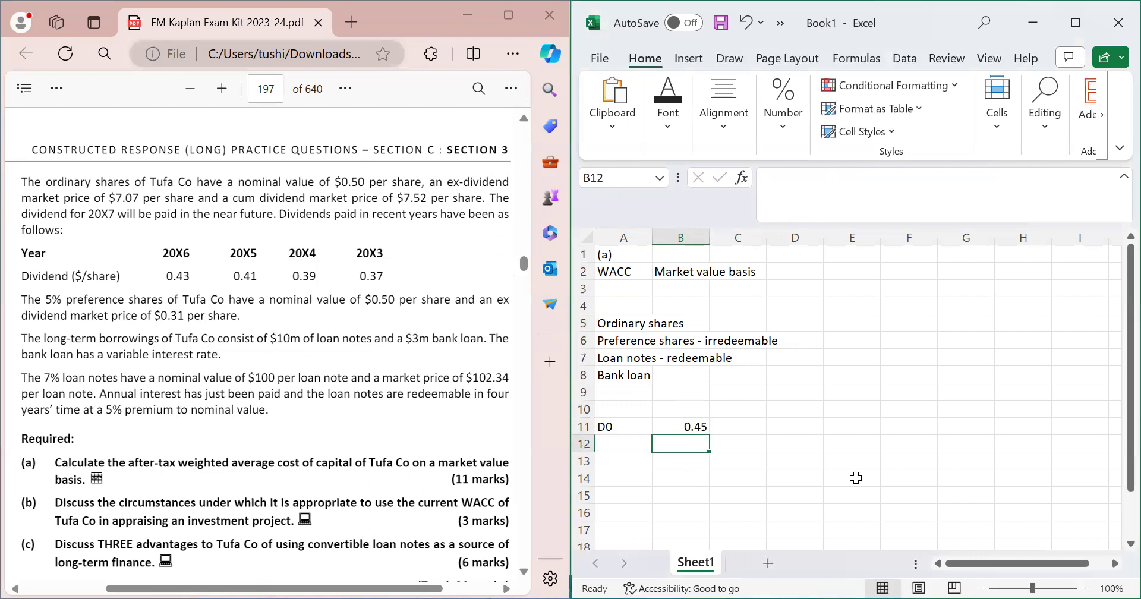
# Step: Label A12 'g' and compute the growth factor =(0.45/0.37)^(1/4) in B12, giving 1.050153
pyautogui.press('Left')
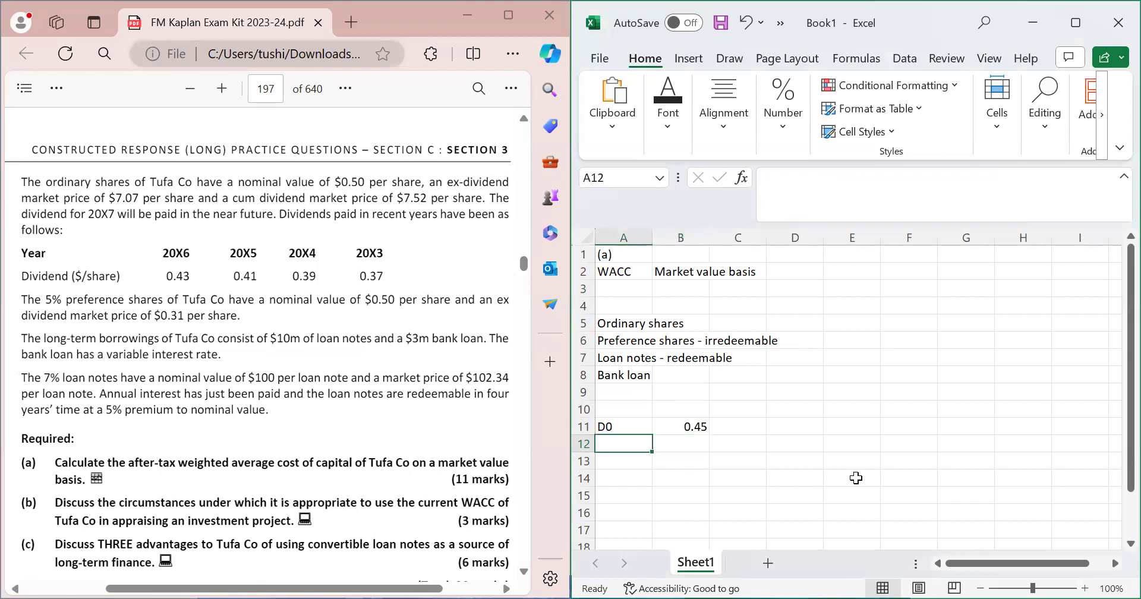
pyautogui.write('g')
pyautogui.press('Tab')
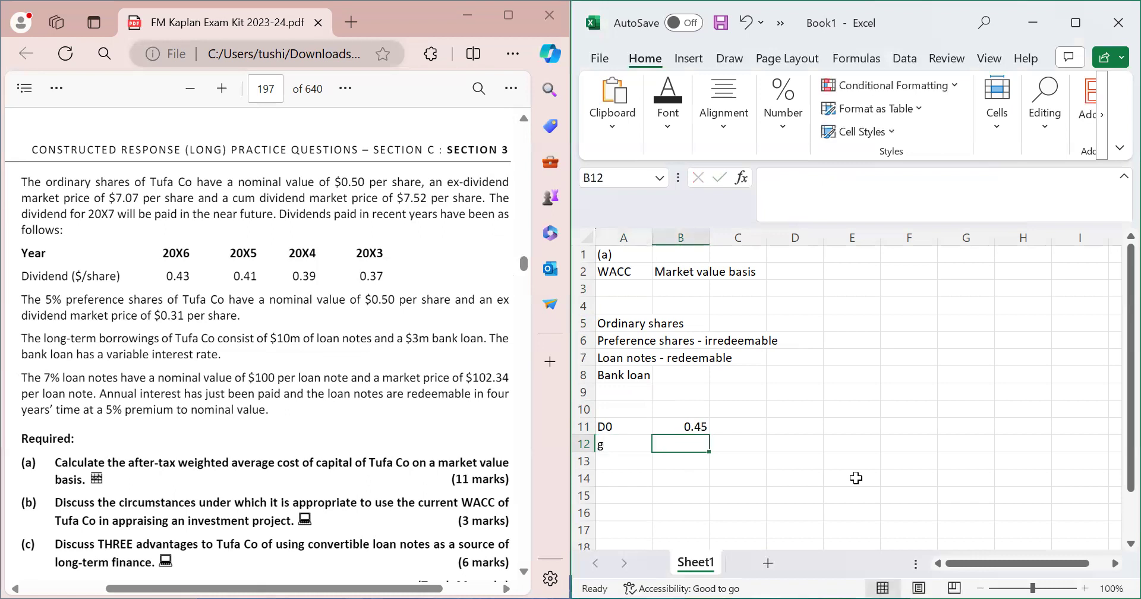
pyautogui.write('=(0.46')
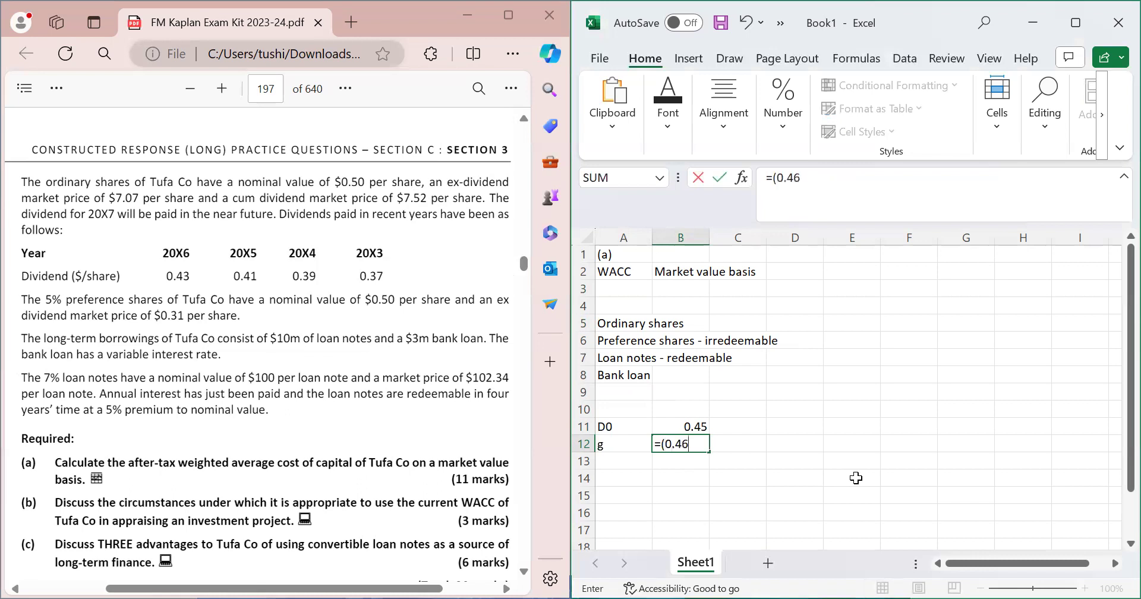
pyautogui.press('BackSpace')
pyautogui.write('5/0.37)')
pyautogui.write('^1')
pyautogui.press('BackSpace')
pyautogui.write('(1/4')
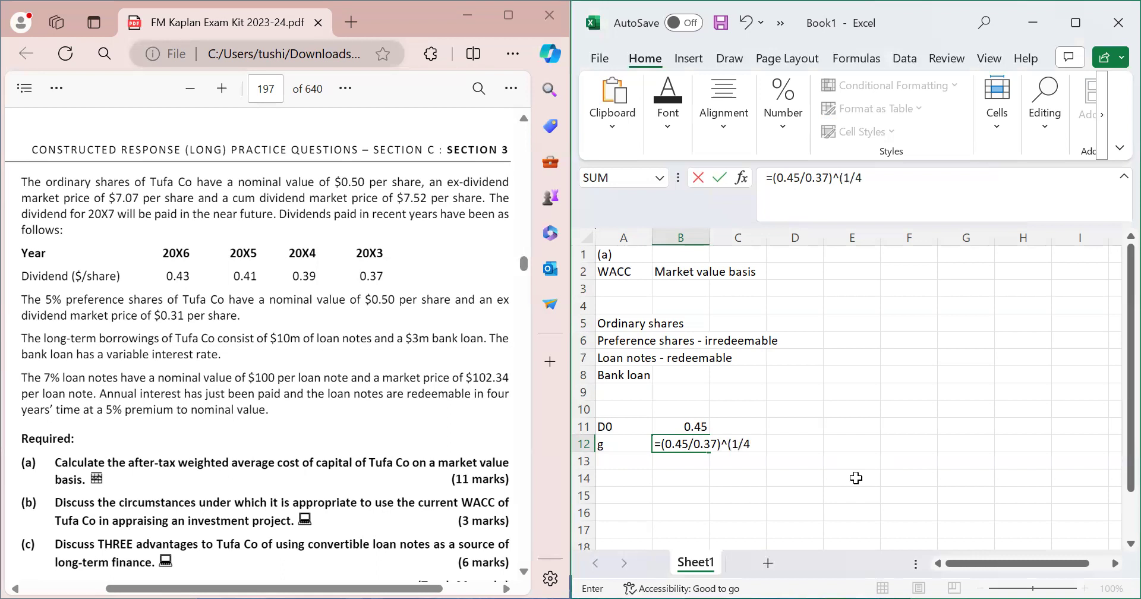
pyautogui.write(')')
pyautogui.press('Return')
# Step: Compute g as =B12-1 in C12, formatted as a percentage with two decimals (5.02%)
pyautogui.press('Right')
pyautogui.press('Up')
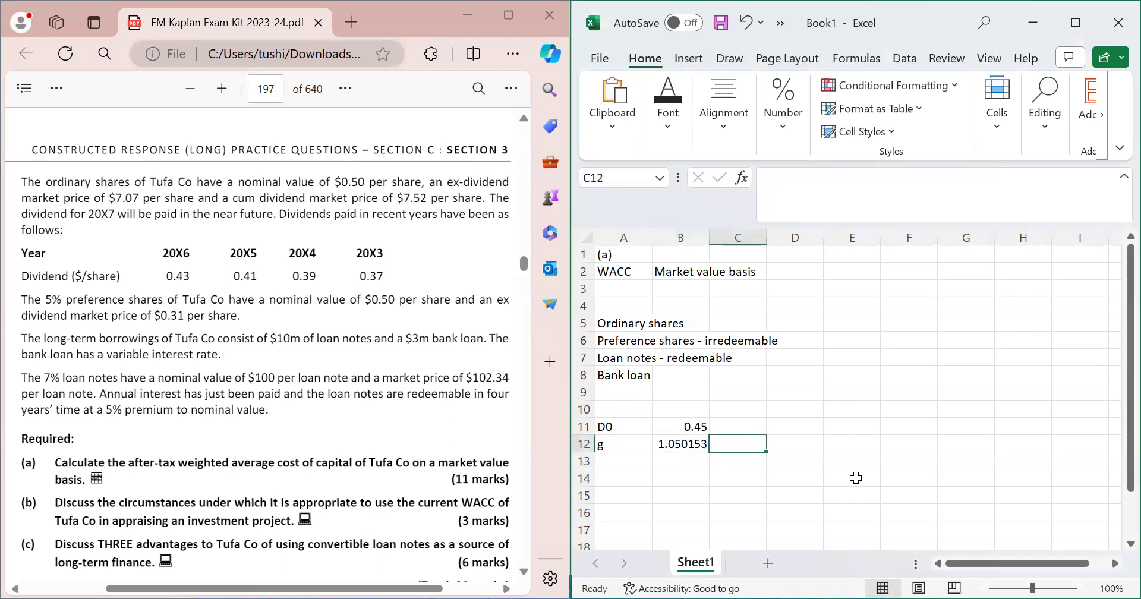
pyautogui.write('=')
pyautogui.press('Left')
pyautogui.write('-1')
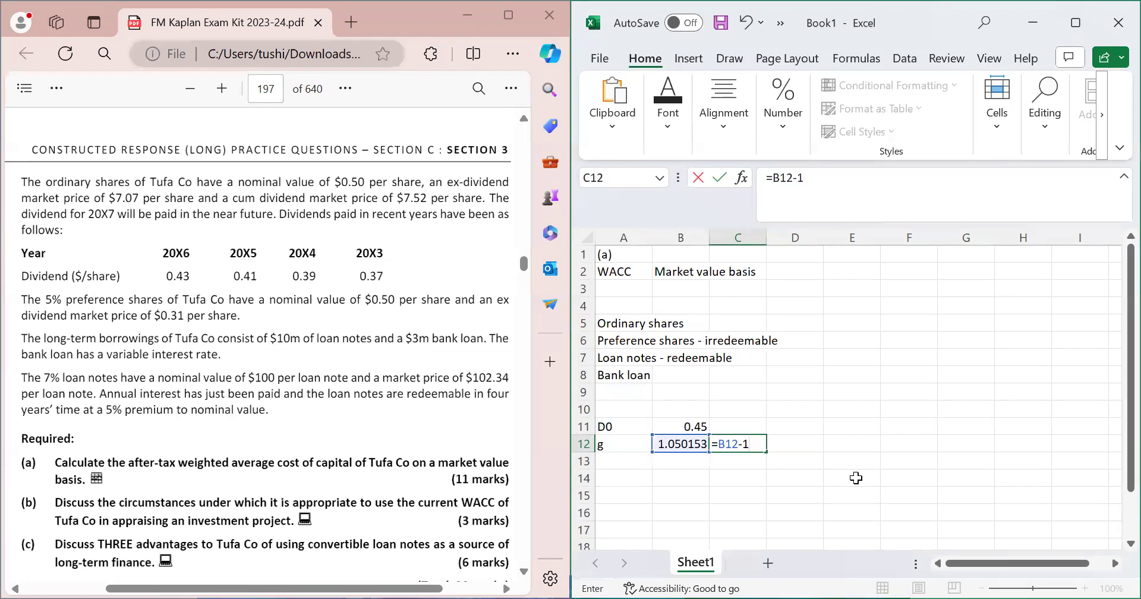
pyautogui.press('Return')
pyautogui.click(743, 443)
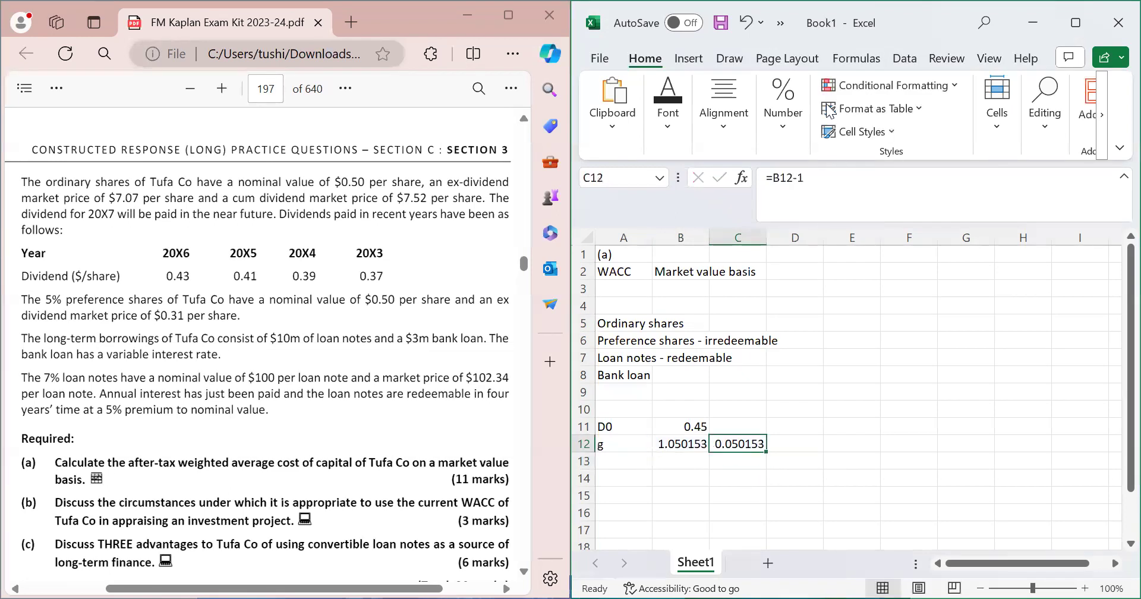
pyautogui.click(781, 110)
pyautogui.click(809, 206)
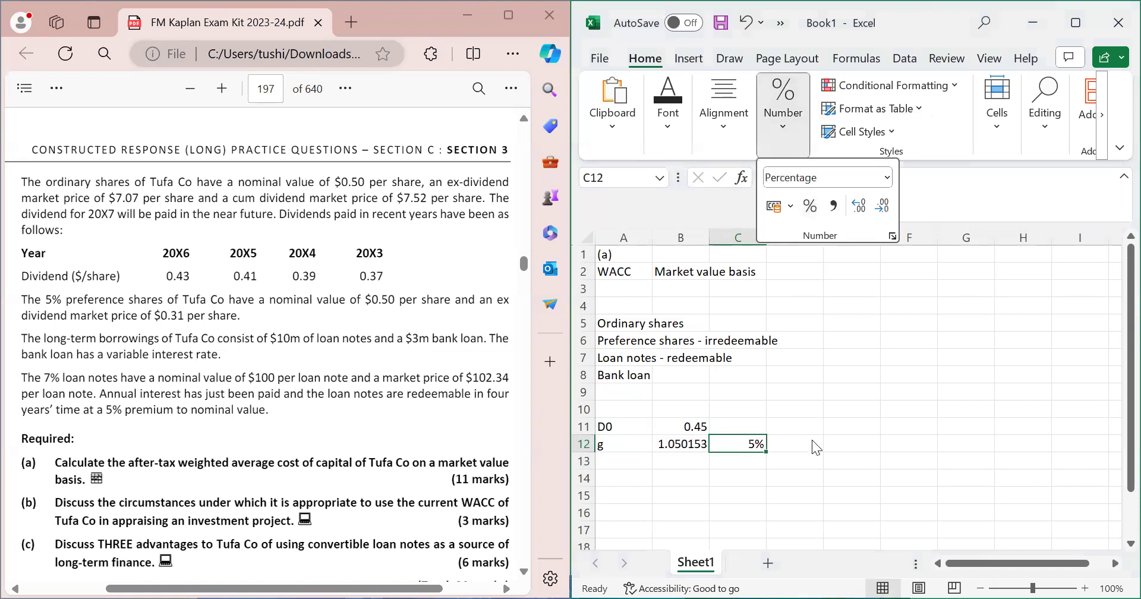
pyautogui.click(861, 215)
pyautogui.click(861, 215)
pyautogui.press('Escape')
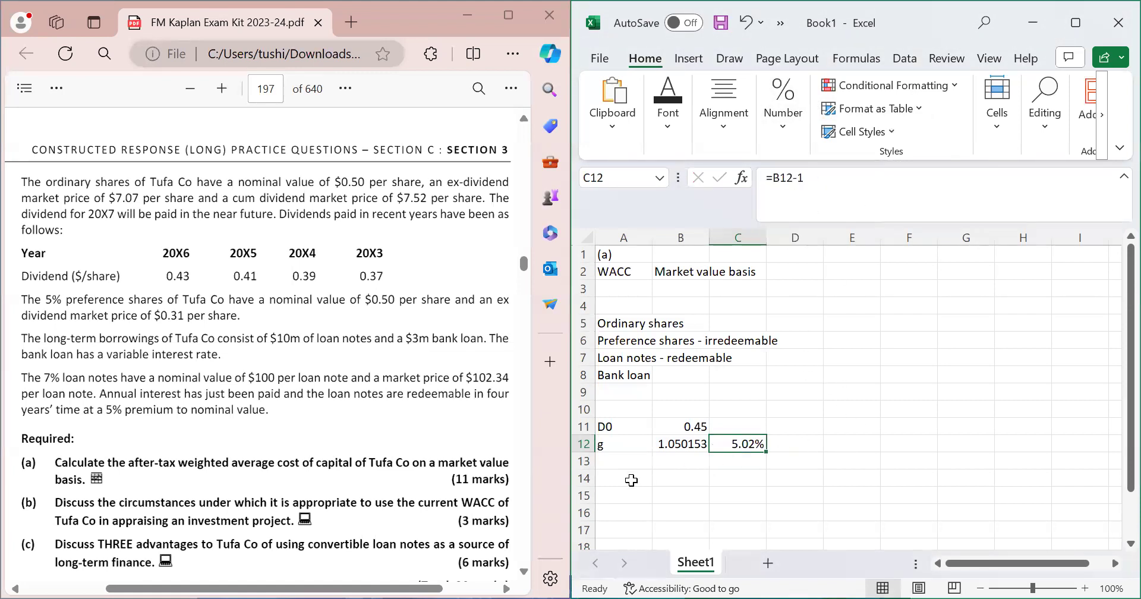
pyautogui.click(614, 472)
pyautogui.click(615, 462)
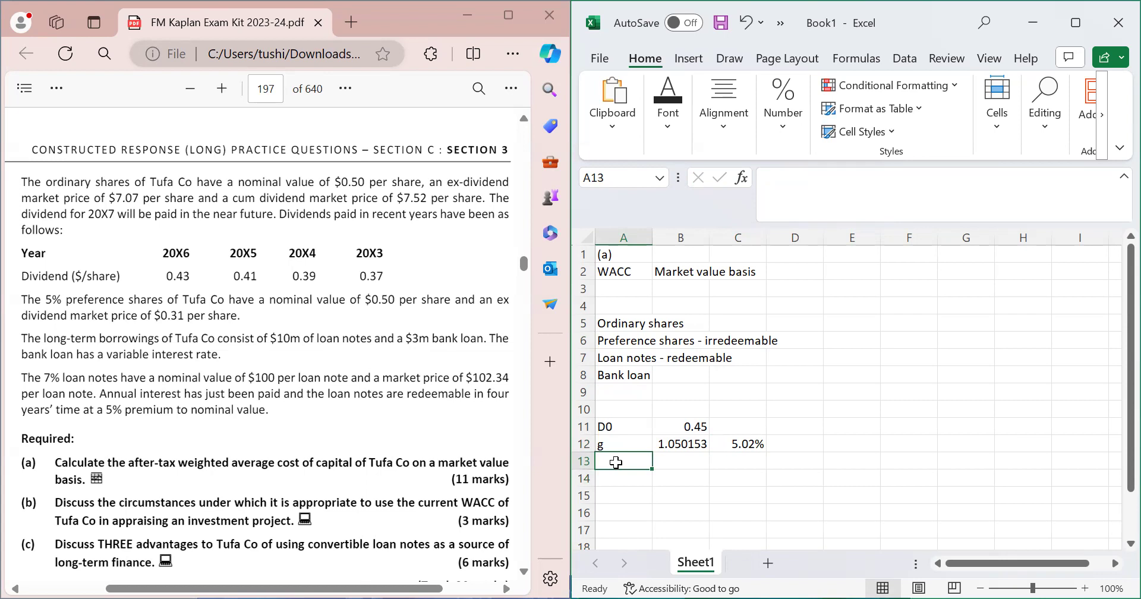
# Step: Label A13 'ke' and compute the dividend yield =(B11*(1+C12))/7.07 in B13, giving 0.066841
pyautogui.write('kw')
pyautogui.press('BackSpace')
pyautogui.write('e')
pyautogui.press('Tab')
pyautogui.write('=')
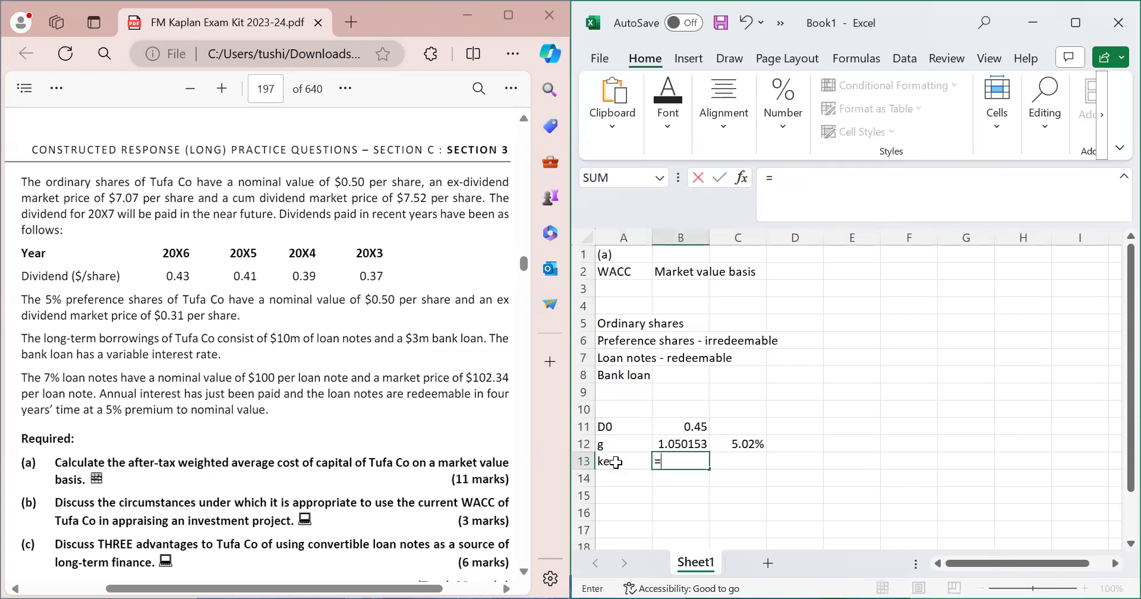
pyautogui.write('(')
pyautogui.click(674, 429)
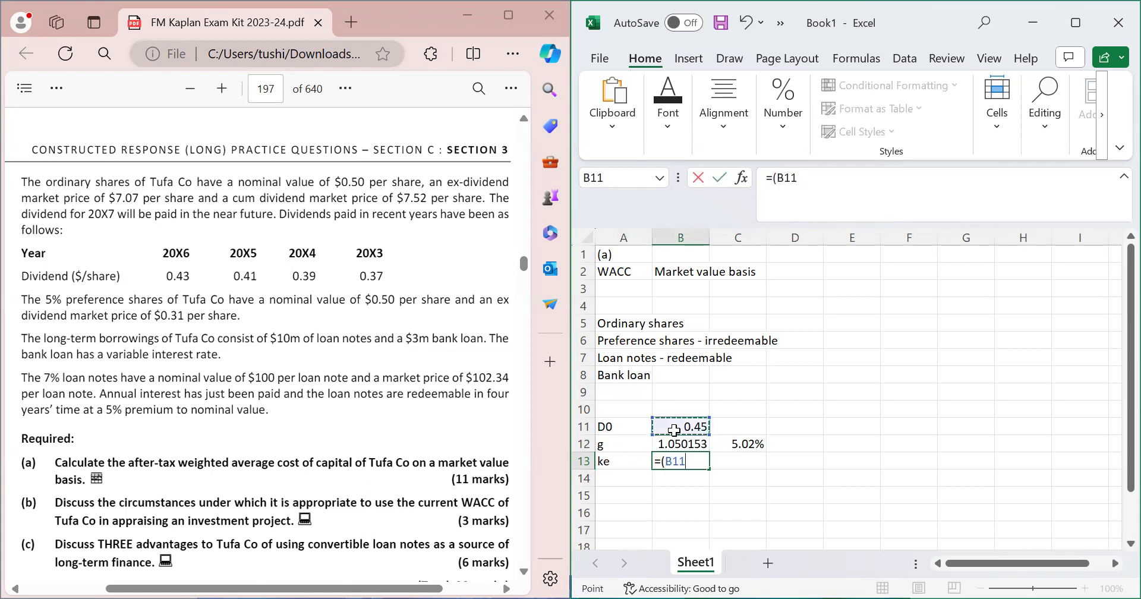
pyautogui.write('*(1+')
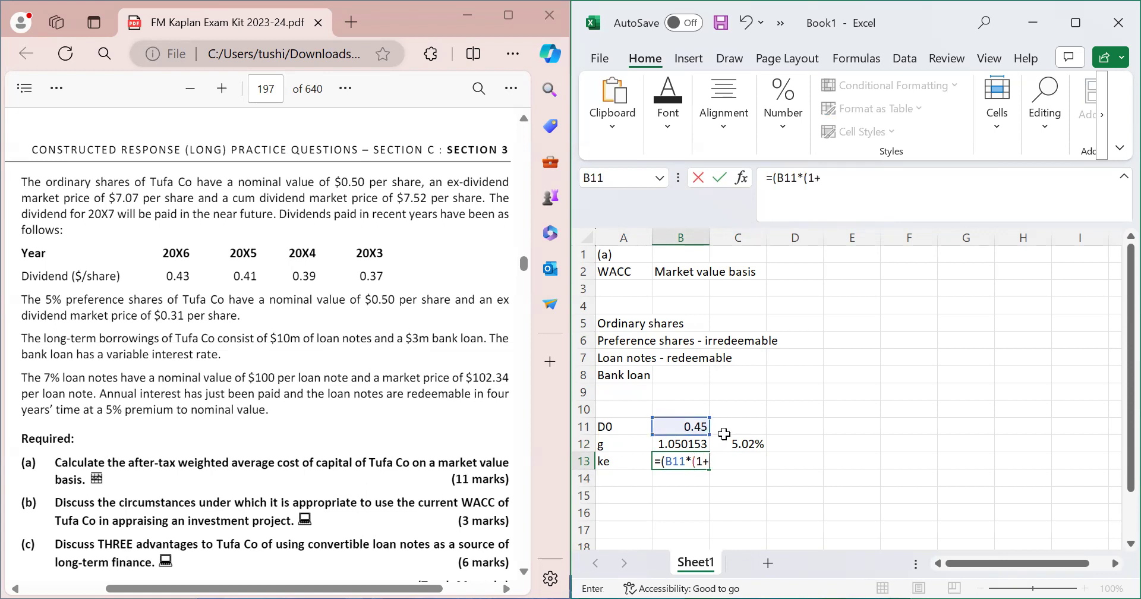
pyautogui.click(746, 441)
pyautogui.write('))')
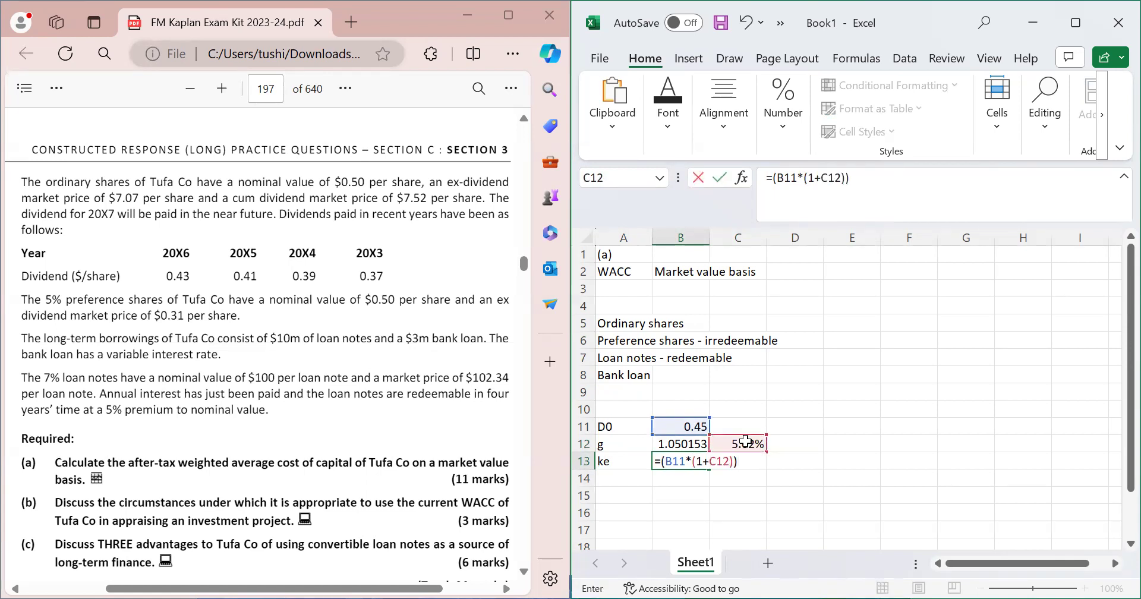
pyautogui.write('/')
pyautogui.write('07')
pyautogui.press('Return')
# Step: Add growth to the yield with =B13+C12 in C13, giving a cost of equity of 11.70%
pyautogui.click(729, 460)
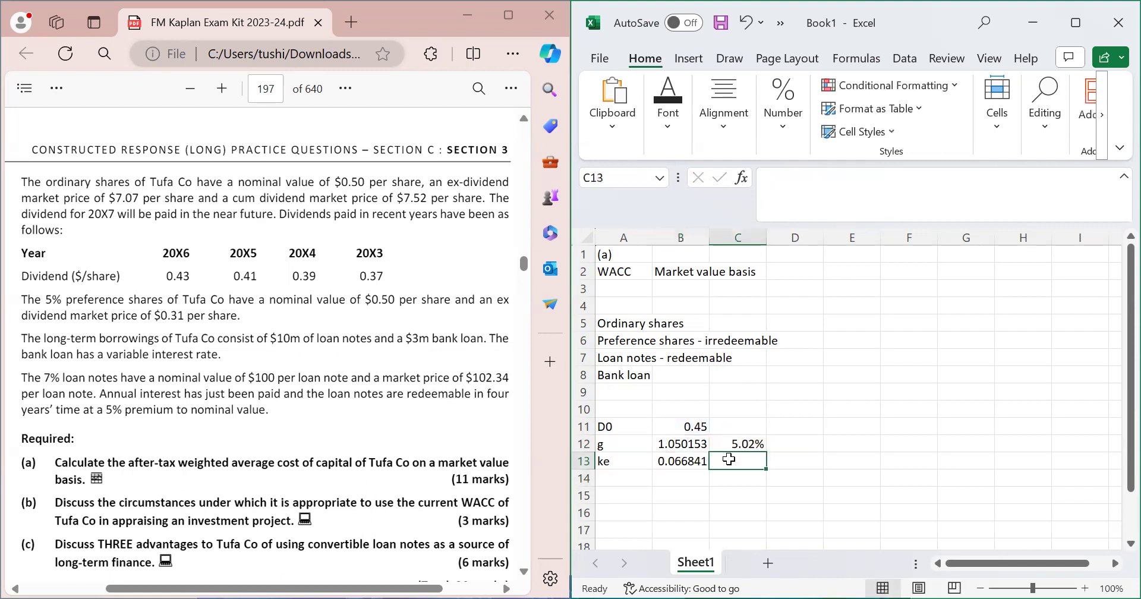
pyautogui.write('=')
pyautogui.press('Left')
pyautogui.write('+')
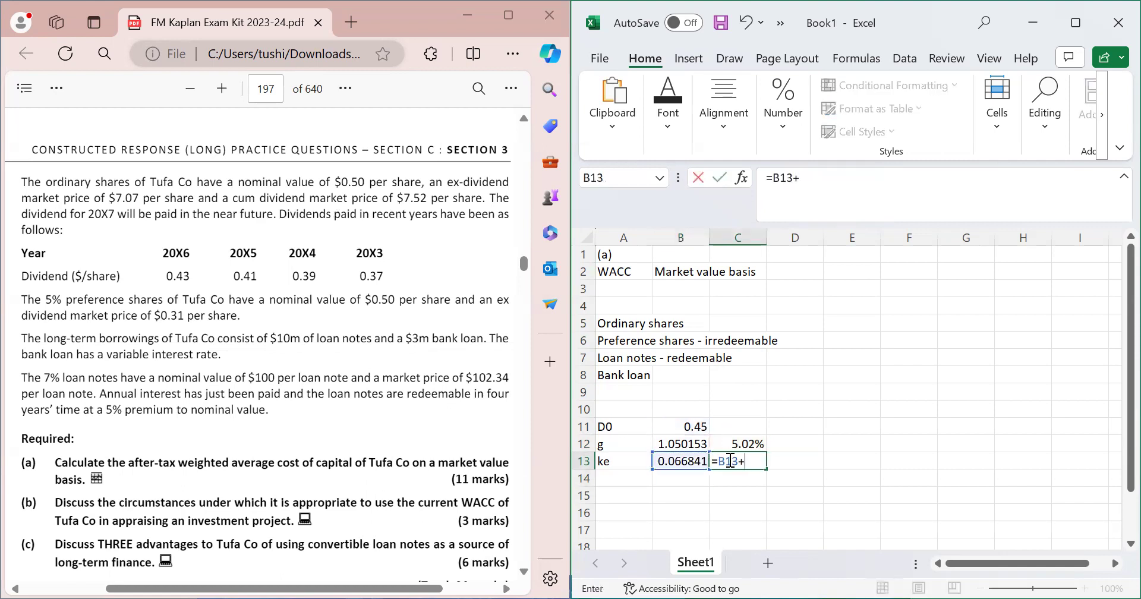
pyautogui.click(737, 444)
pyautogui.press('Return')
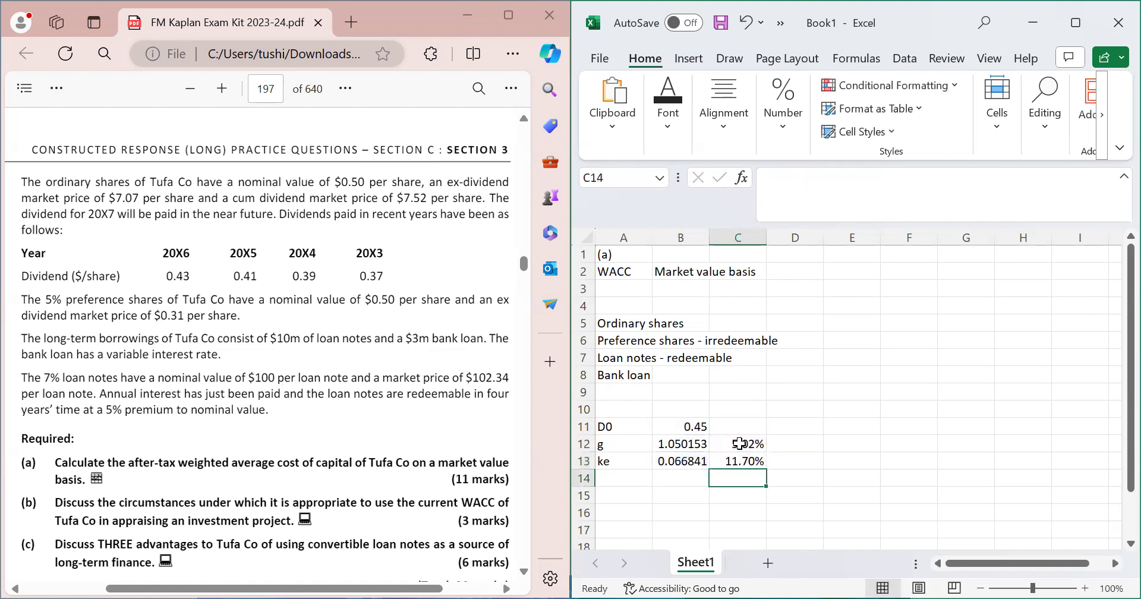
pyautogui.click(729, 460)
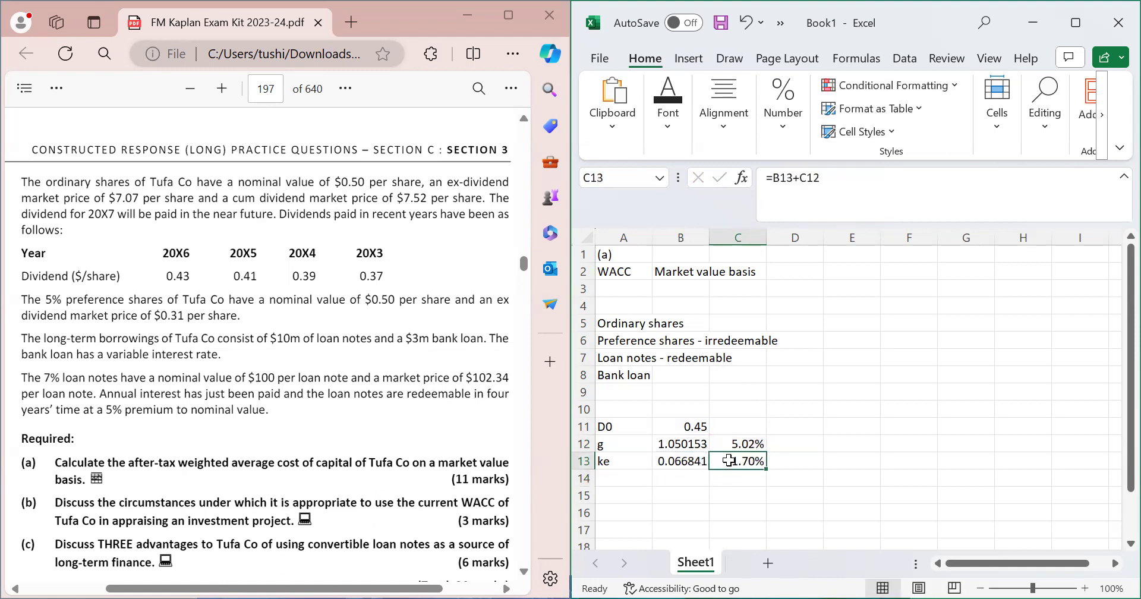
pyautogui.click(604, 497)
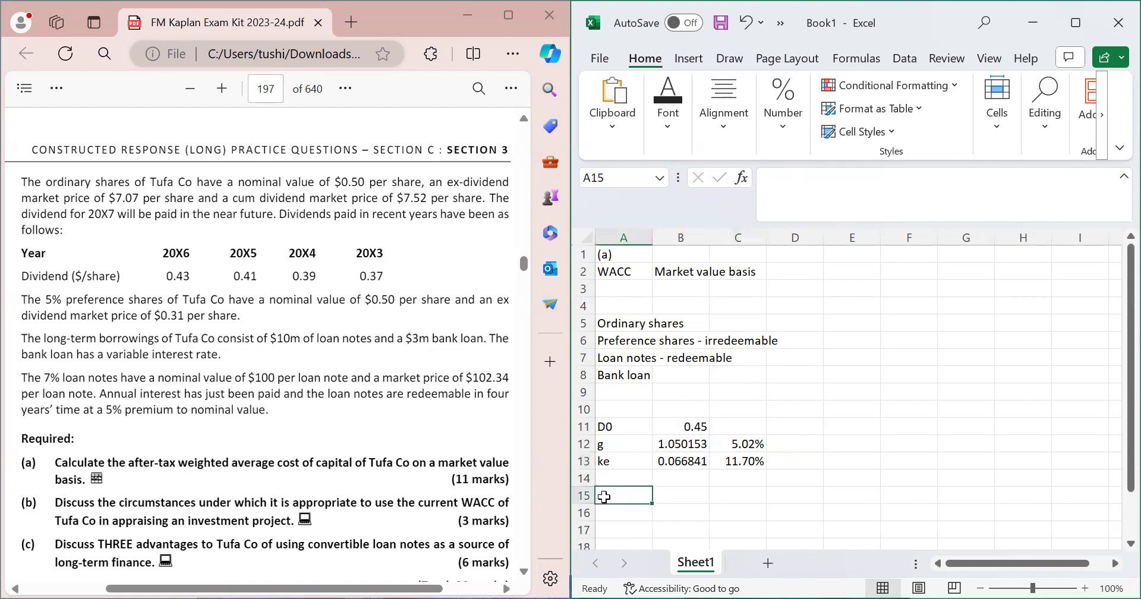
# Step: Add a 'Cost of pref shares' heading in A15 and dividend D =0.5*5% (0.025) in row 16
pyautogui.write('Cost')
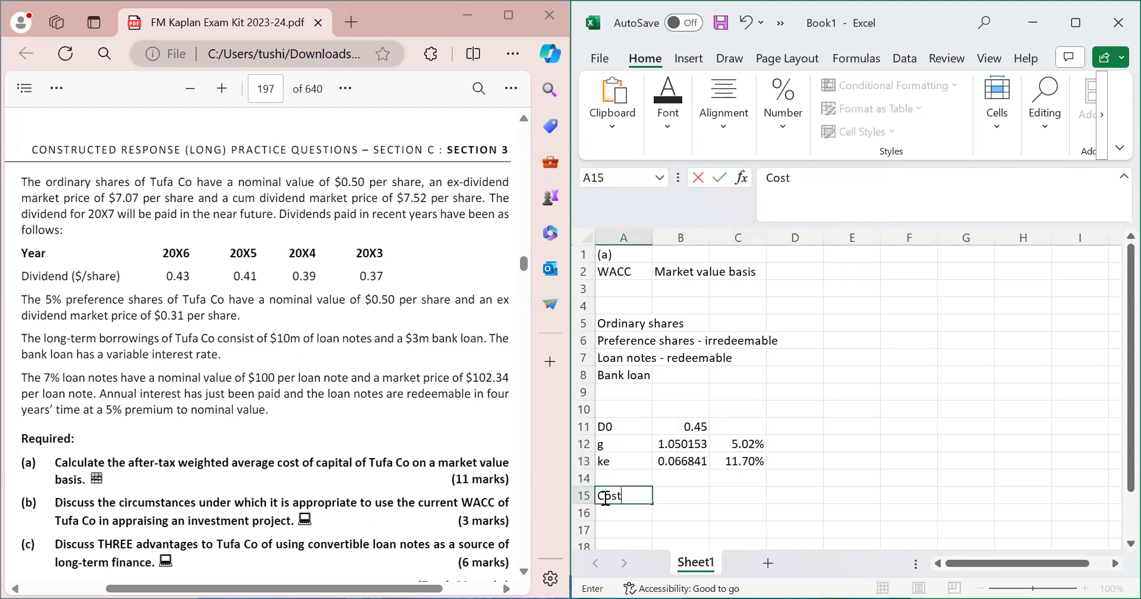
pyautogui.write(' of pref shares')
pyautogui.press('Return')
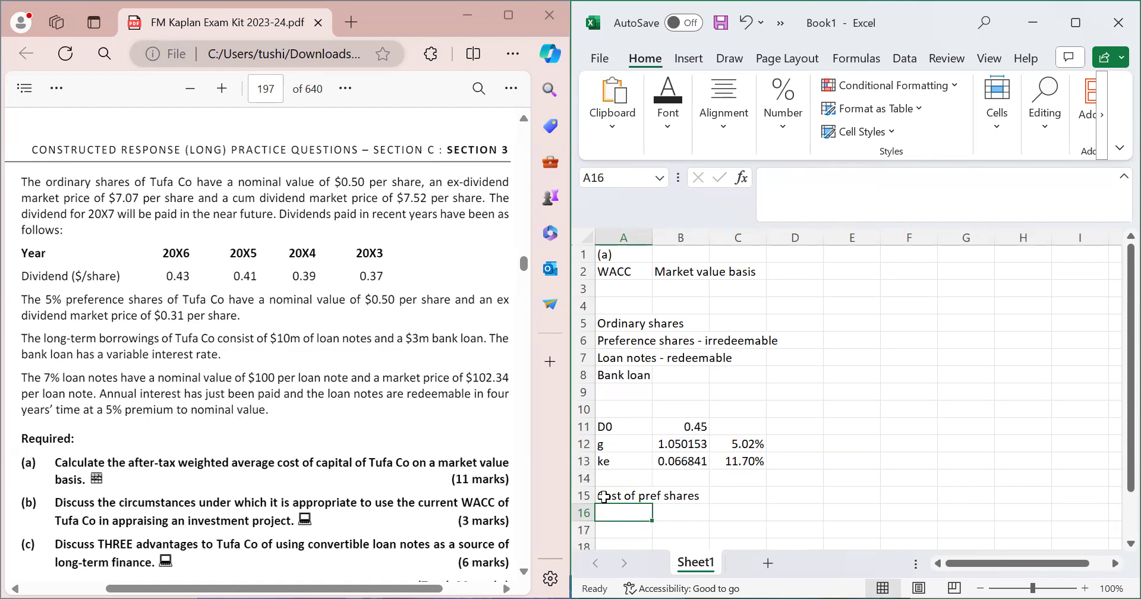
pyautogui.write('D')
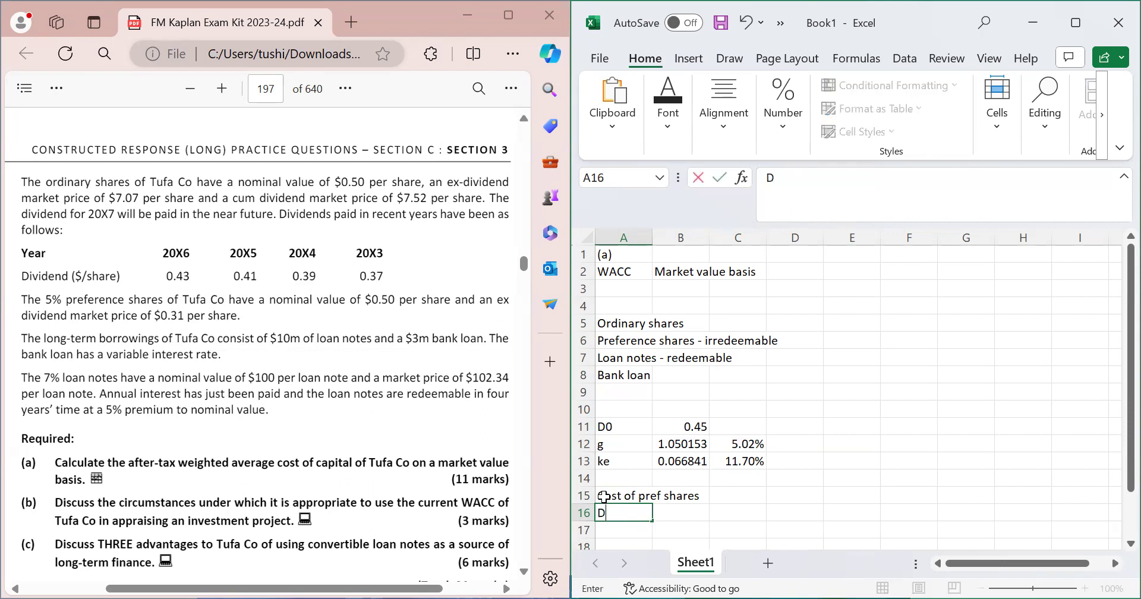
pyautogui.press('Up')
pyautogui.press('Right')
pyautogui.press('Down')
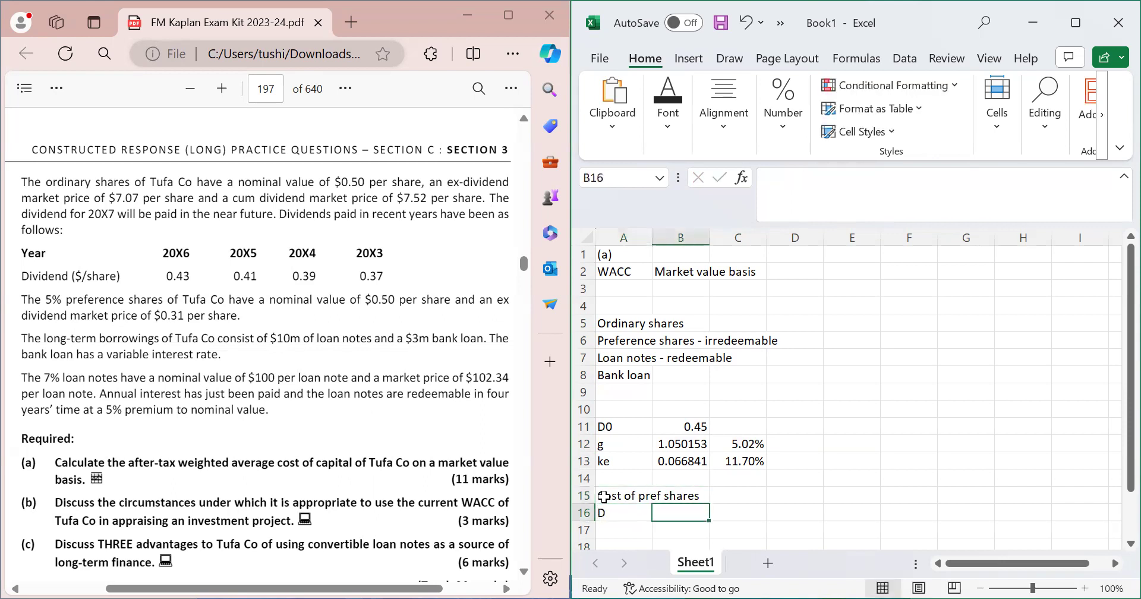
pyautogui.write('=')
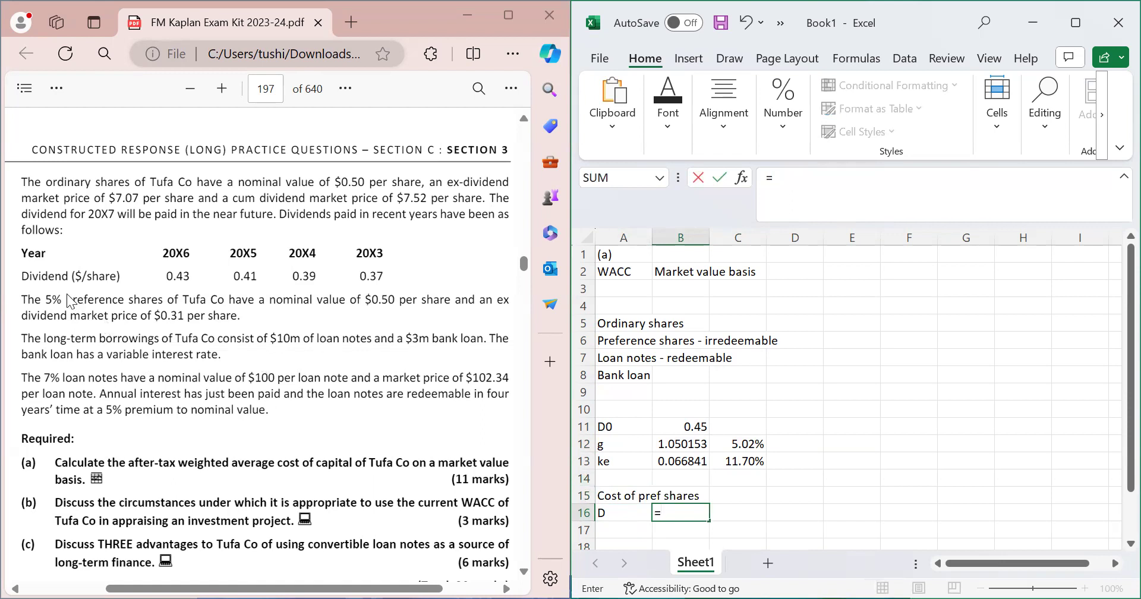
pyautogui.write('0.5*5%')
pyautogui.press('Return')
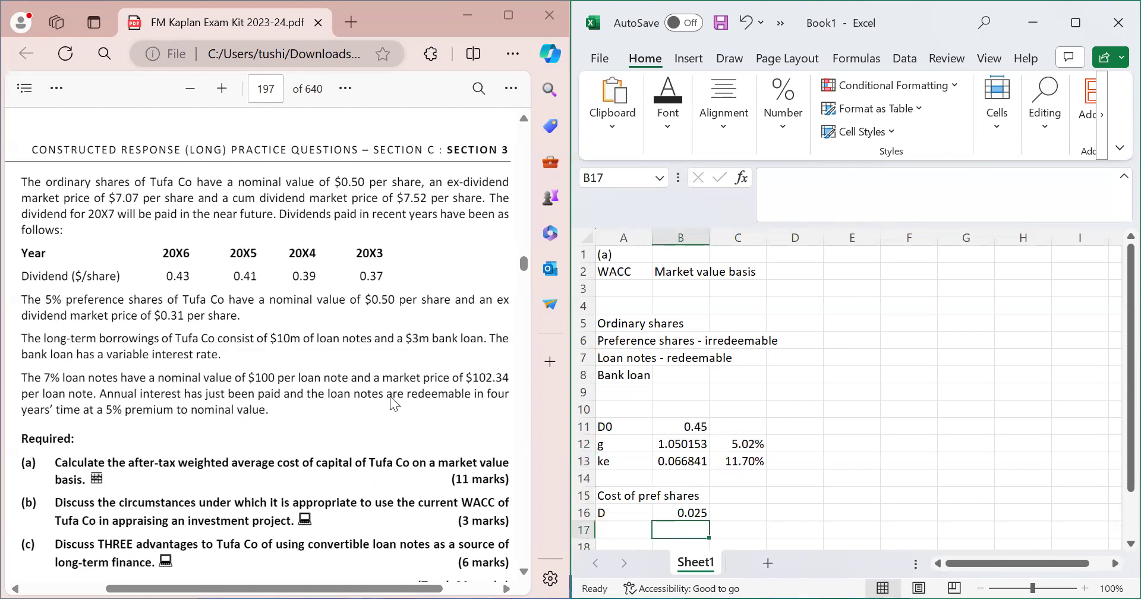
# Step: Label A17 'kp' and compute =B16/0.31 in B17, giving 0.080645
pyautogui.click(631, 527)
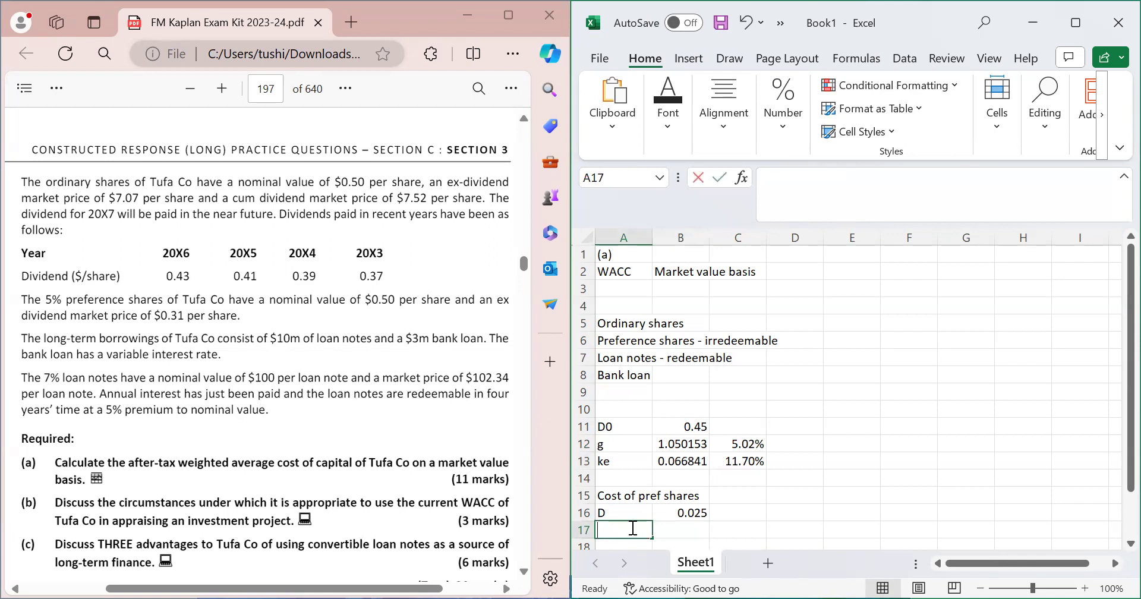
pyautogui.write('kp')
pyautogui.press('Tab')
pyautogui.write('=')
pyautogui.click(672, 515)
pyautogui.write('/')
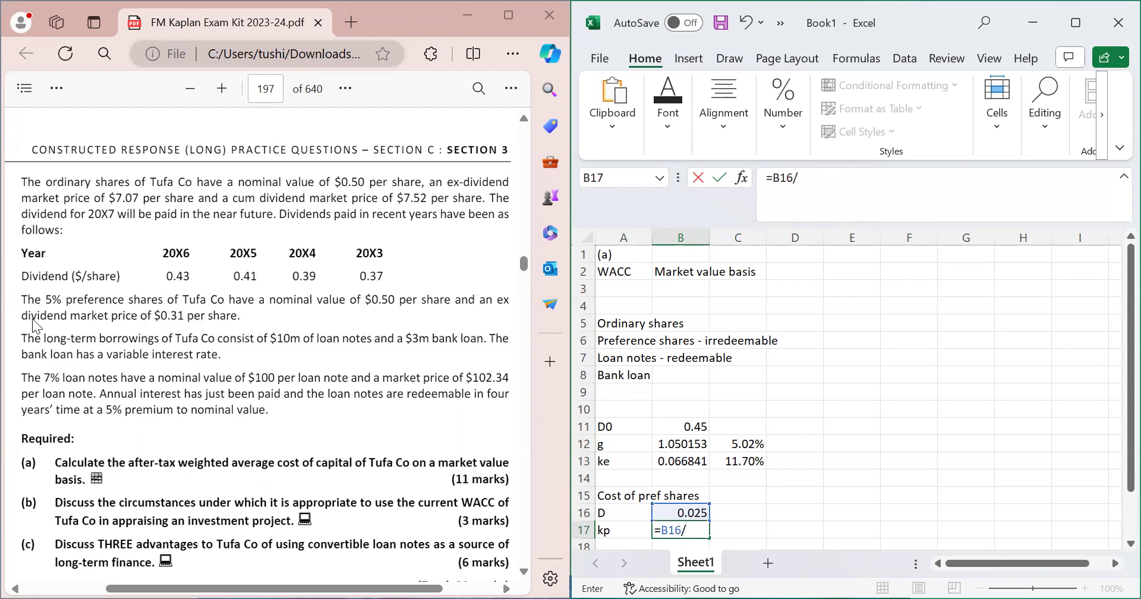
pyautogui.write('0.31')
pyautogui.press('Return')
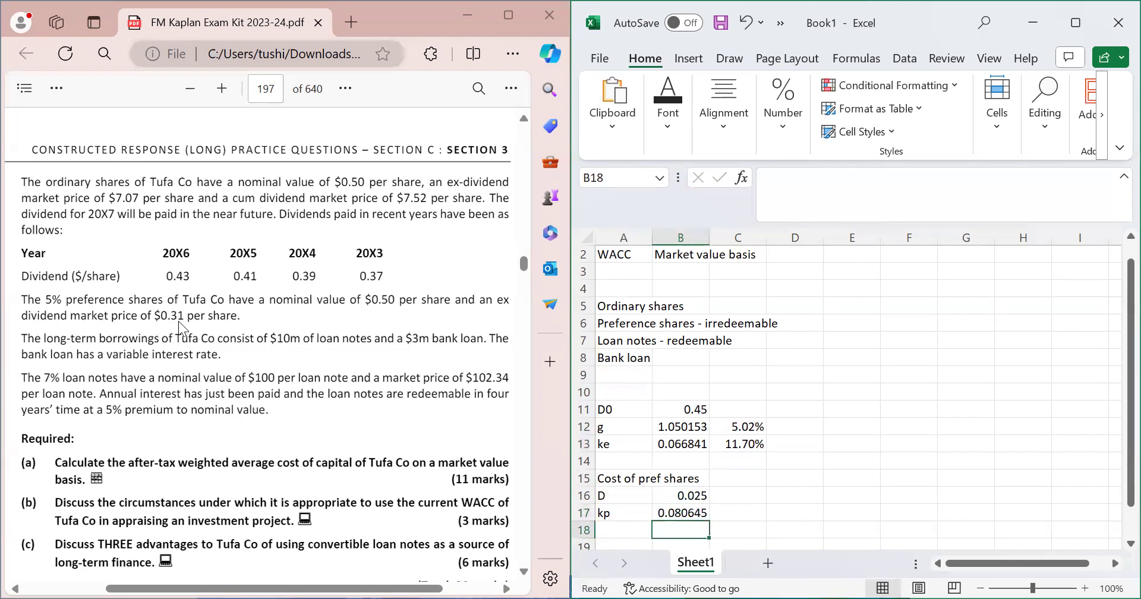
pyautogui.click(687, 511)
pyautogui.rightClick(687, 511)
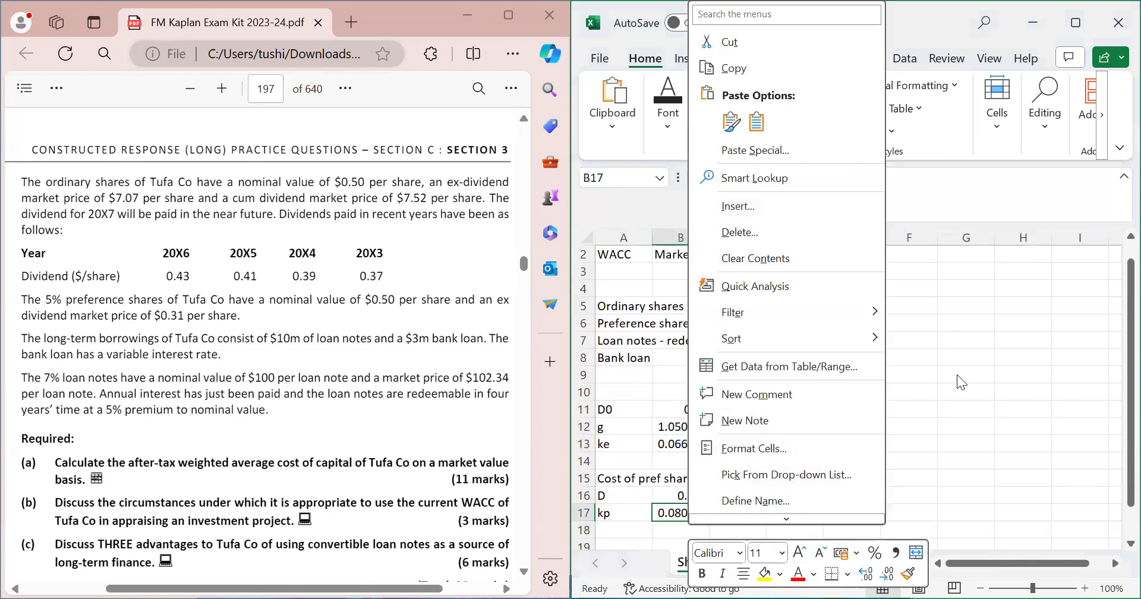
pyautogui.press('Escape')
pyautogui.click(783, 113)
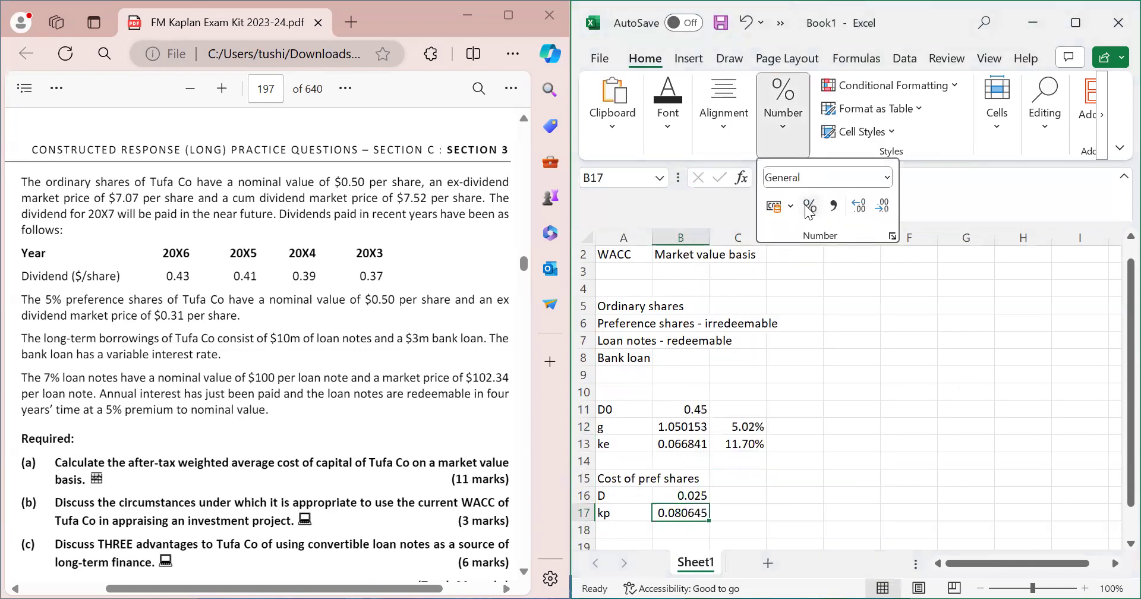